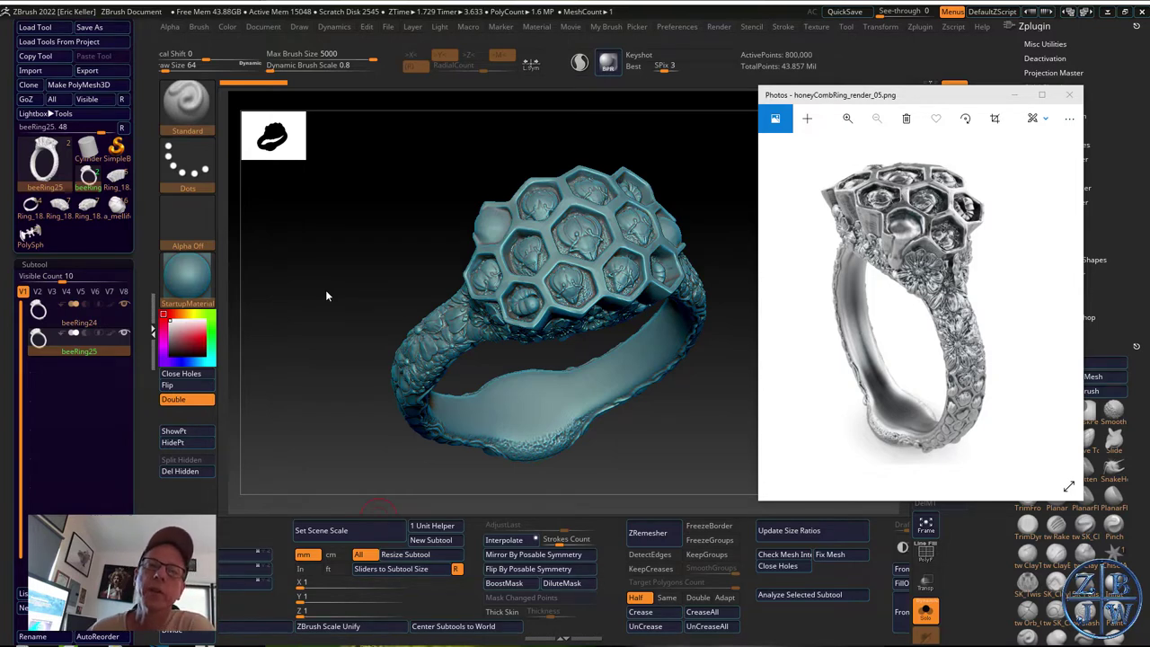
- Compare the honeycomb bee ring model with its finished render images, from render_05 through render_01
{"action": "left_click_drag", "start_coordinate": [326, 295], "coordinate": [350, 324]}
{"action": "key", "text": "alt+Tab"}
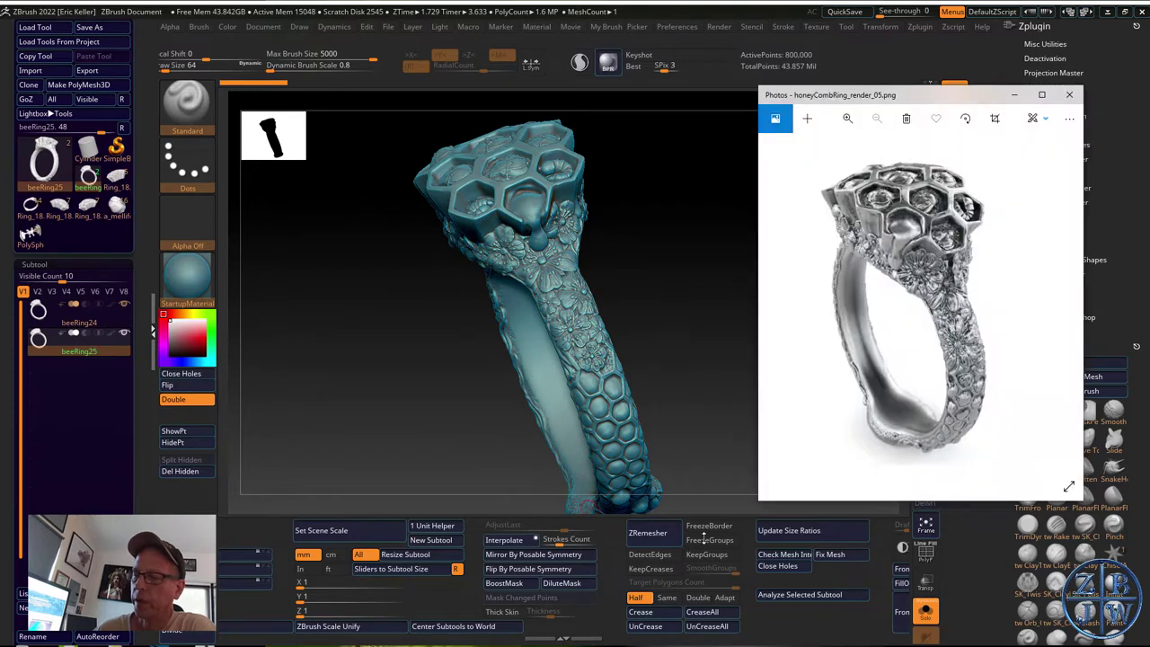
{"action": "left_click", "coordinate": [1066, 302]}
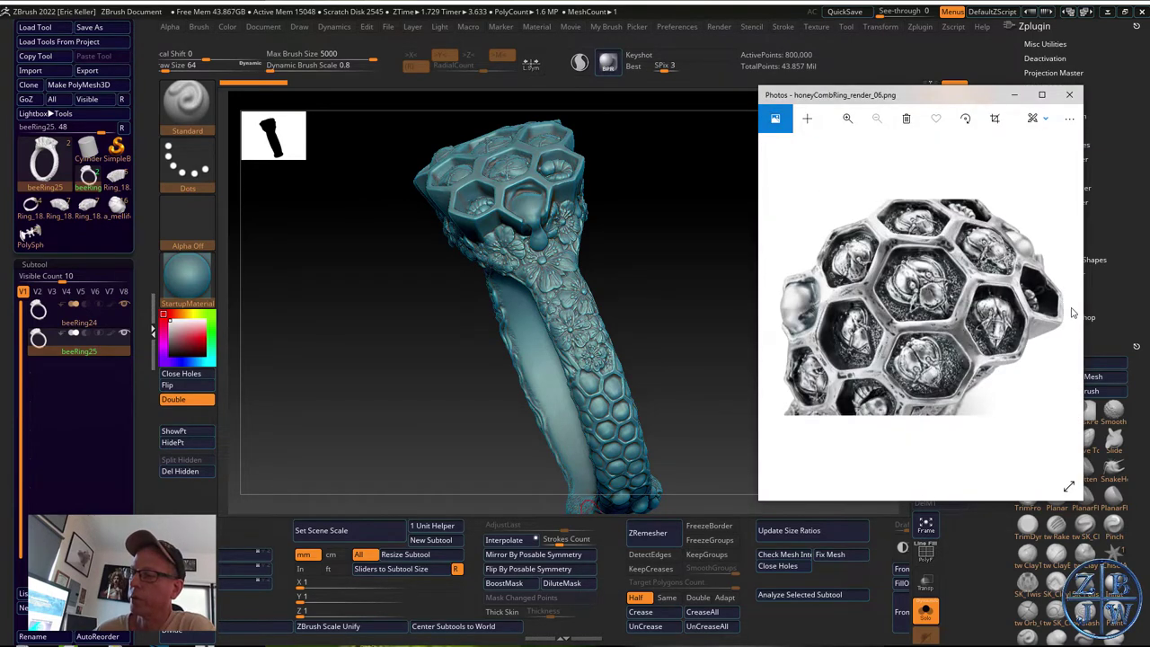
{"action": "left_click", "coordinate": [779, 311]}
{"action": "left_click", "coordinate": [779, 310]}
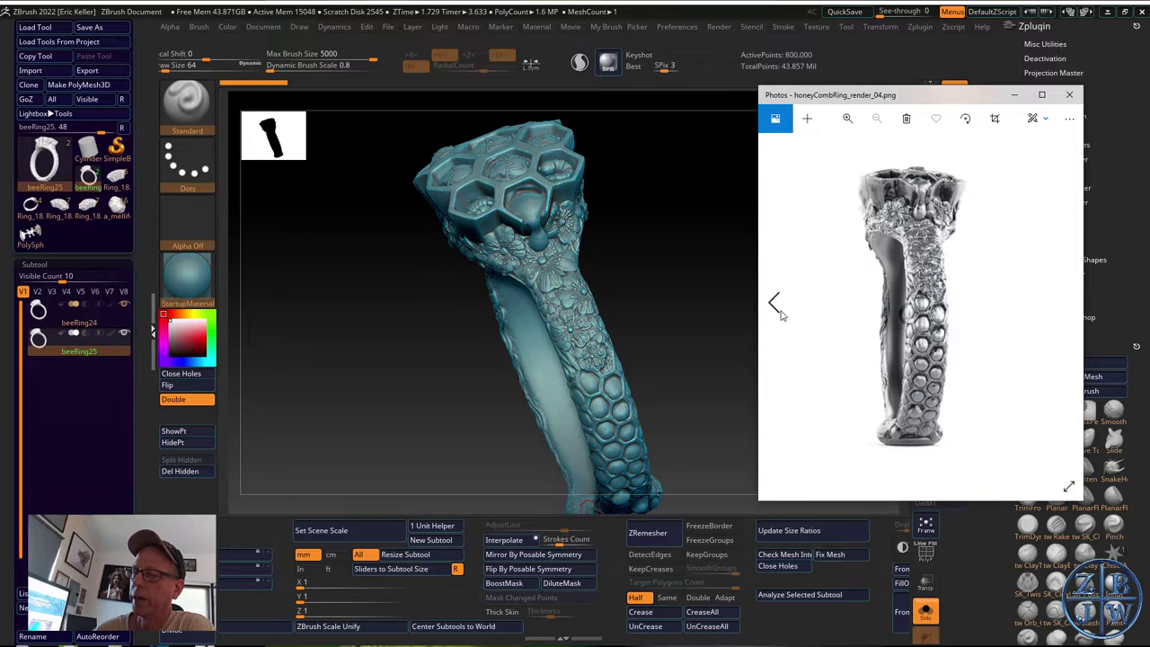
{"action": "left_click", "coordinate": [779, 311]}
{"action": "left_click", "coordinate": [778, 310]}
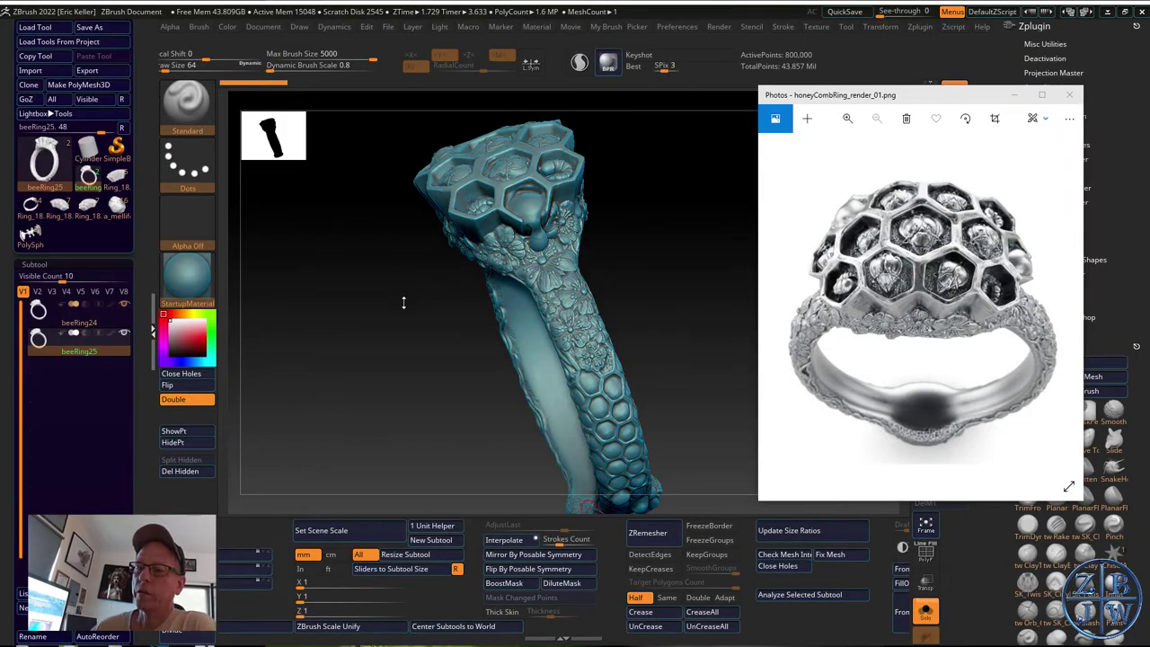
- Inspect the bee reliefs inside the ring's honeycomb cells from several angles
{"action": "left_click_drag", "start_coordinate": [404, 302], "coordinate": [313, 222]}
{"action": "left_click_drag", "start_coordinate": [441, 203], "coordinate": [452, 218]}
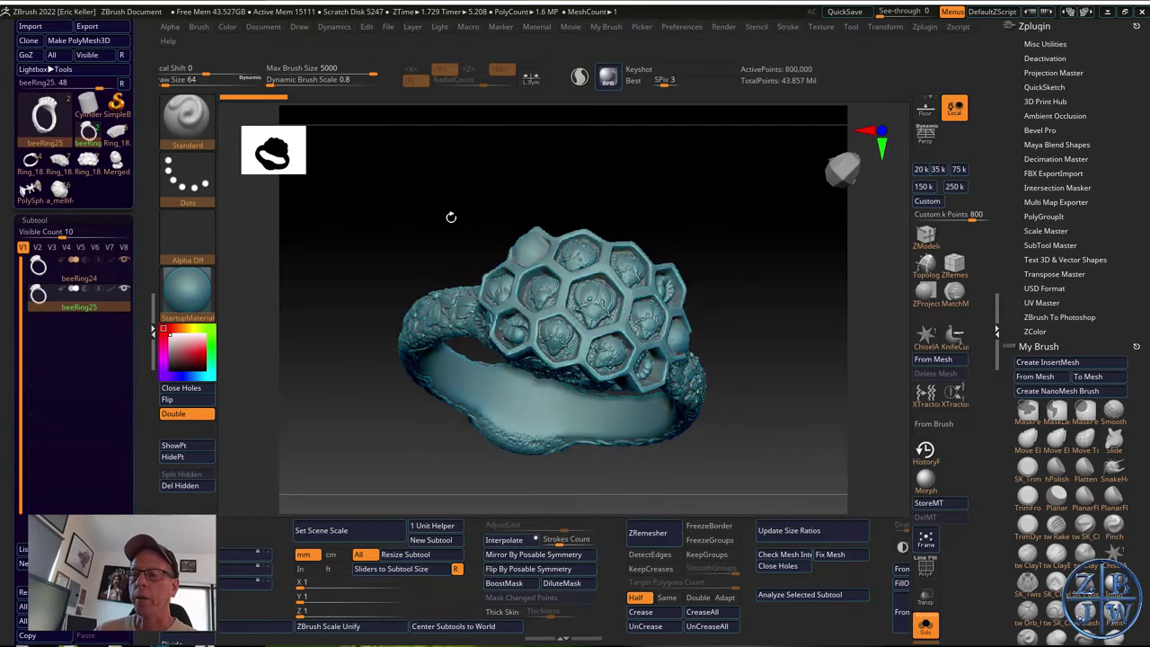
{"action": "left_click_drag", "start_coordinate": [793, 296], "coordinate": [776, 318]}
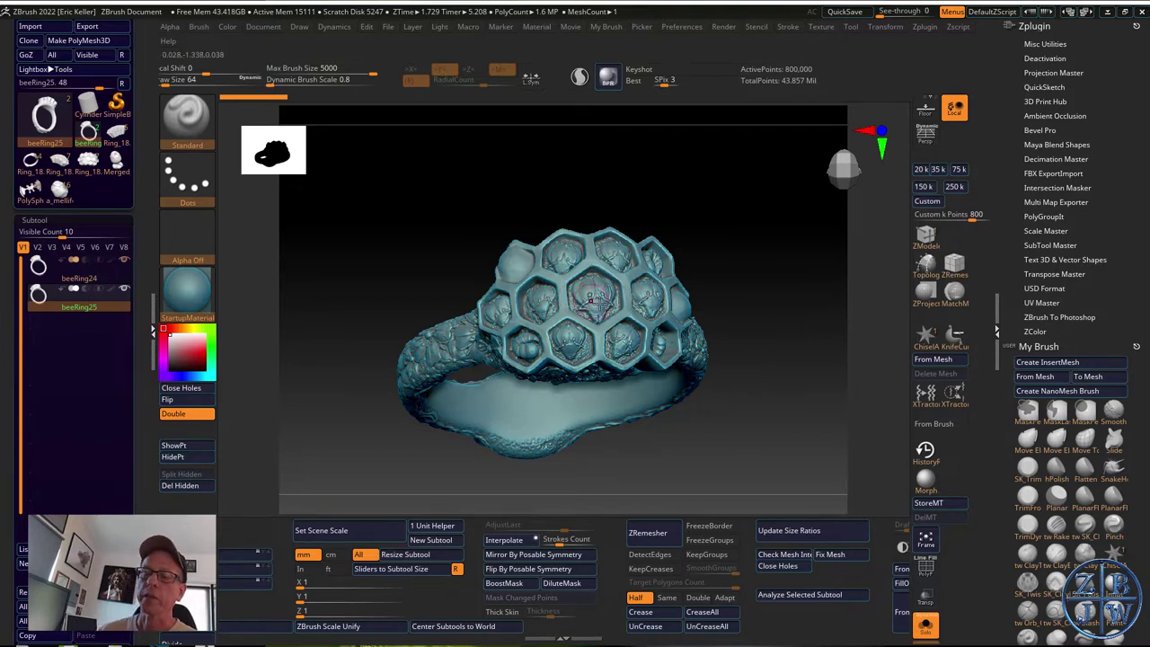
{"action": "left_click_drag", "start_coordinate": [789, 322], "coordinate": [785, 337]}
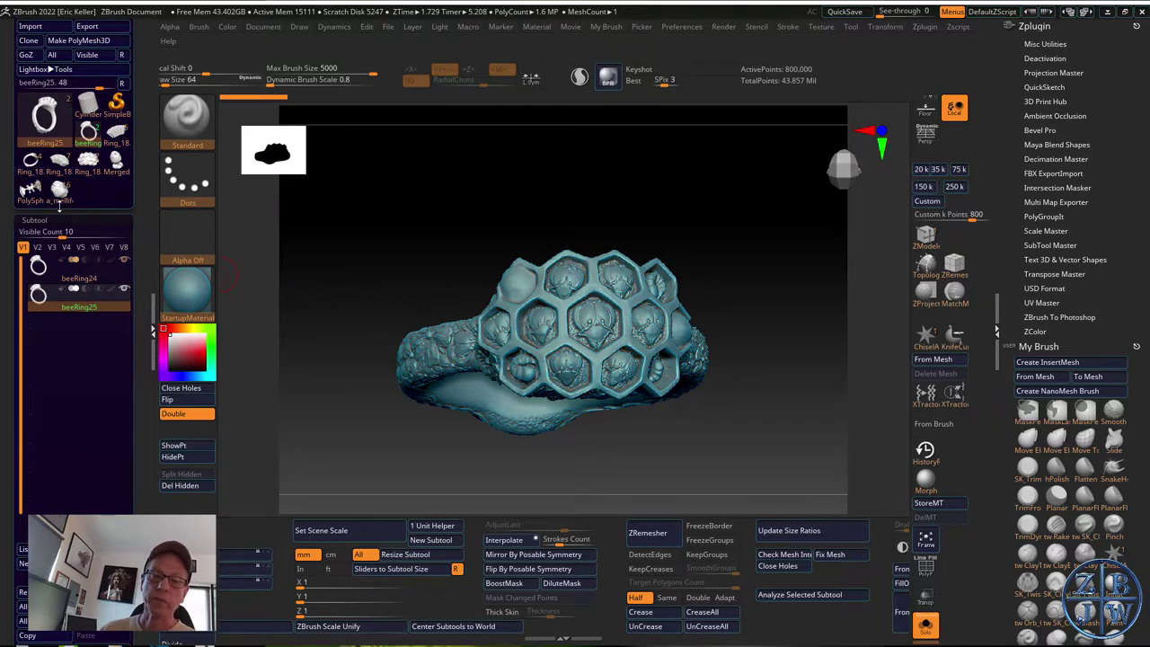
- Display the full PolySphere bee model, frame it and examine it from the front
{"action": "left_click", "coordinate": [33, 190]}
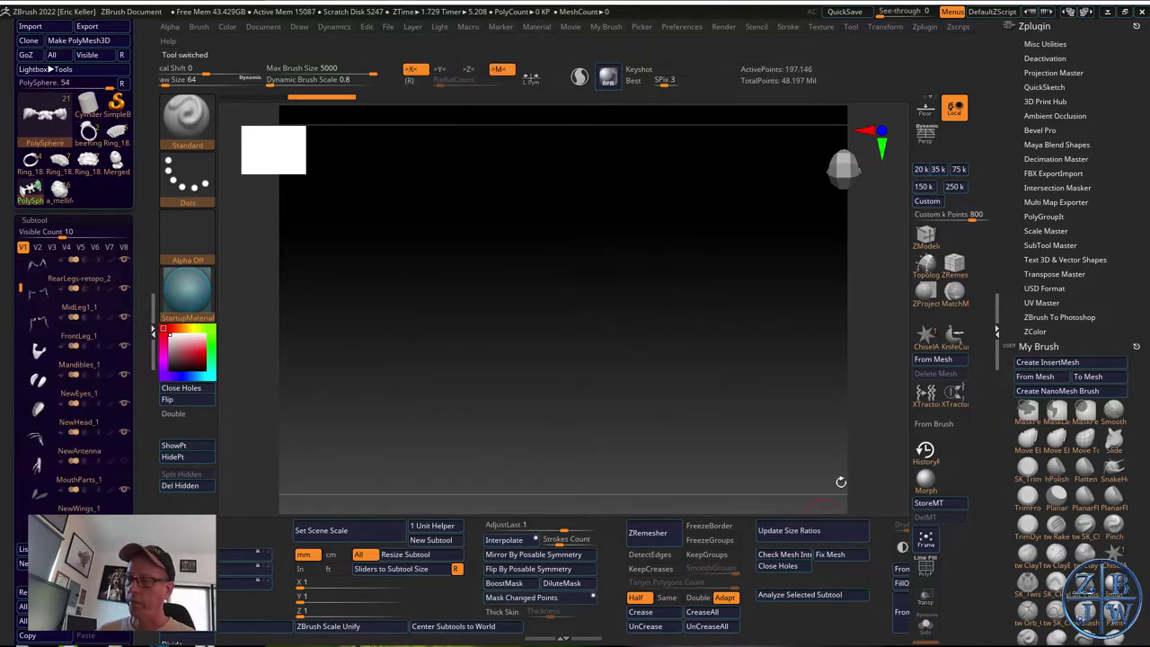
{"action": "key", "text": "f"}
{"action": "key", "text": "f"}
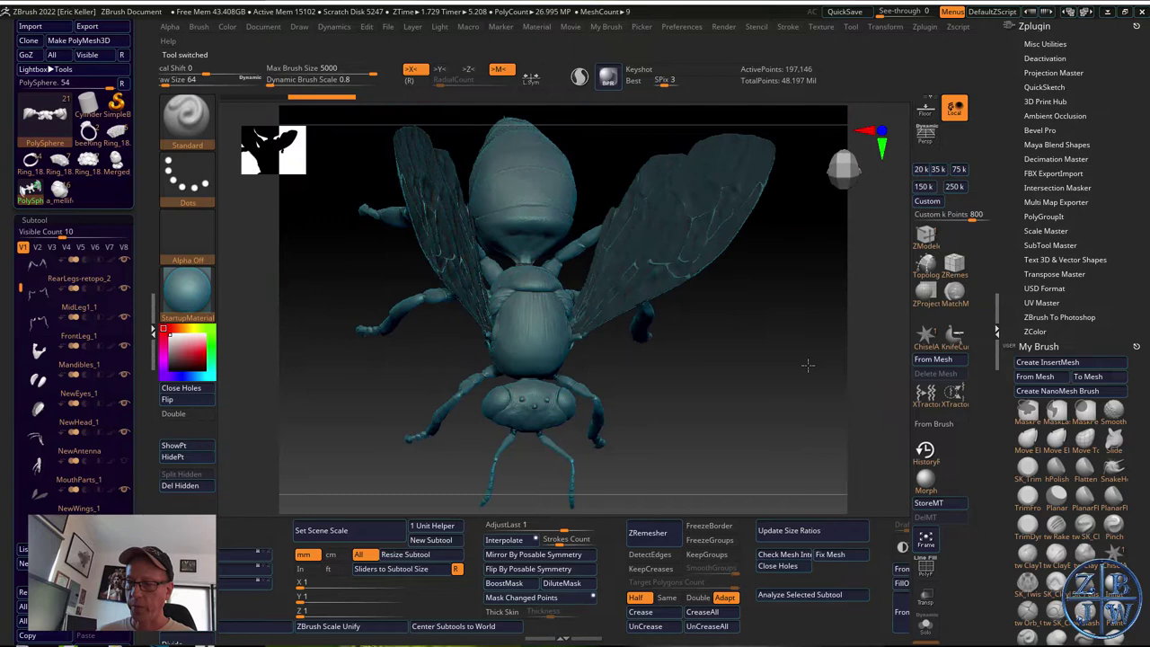
{"action": "left_click_drag", "start_coordinate": [807, 364], "coordinate": [674, 360]}
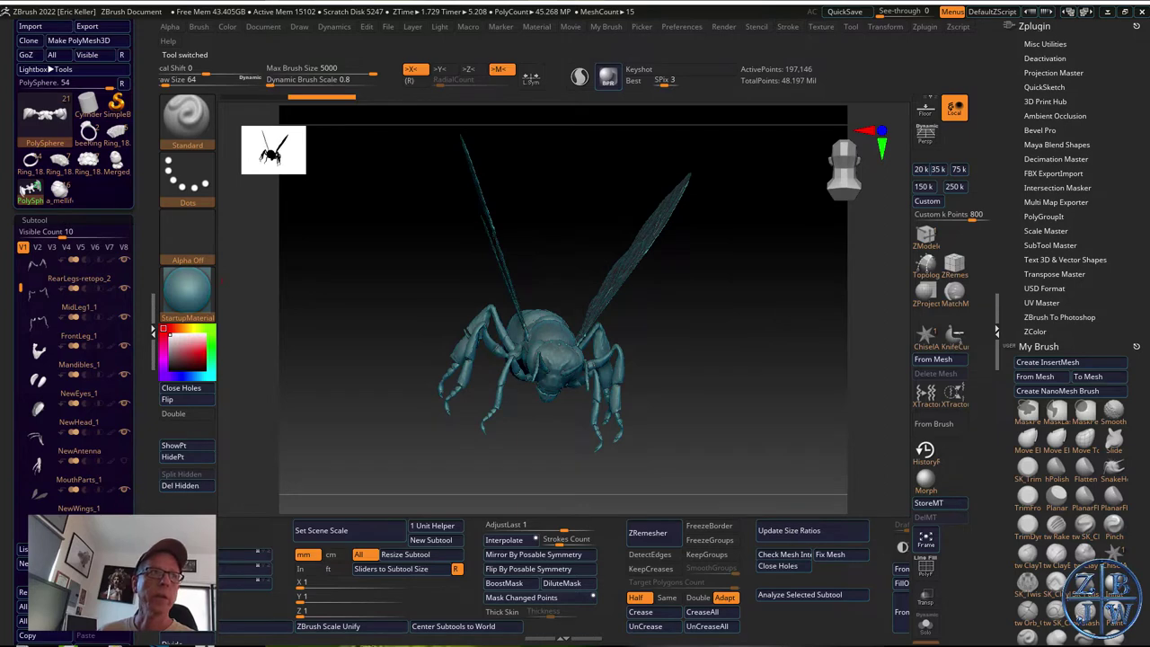
- Switch to the browser, look through the Entomology Animated home page, and return to the bee model in ZBrush
{"action": "left_click_drag", "start_coordinate": [0, 78], "coordinate": [527, 177]}
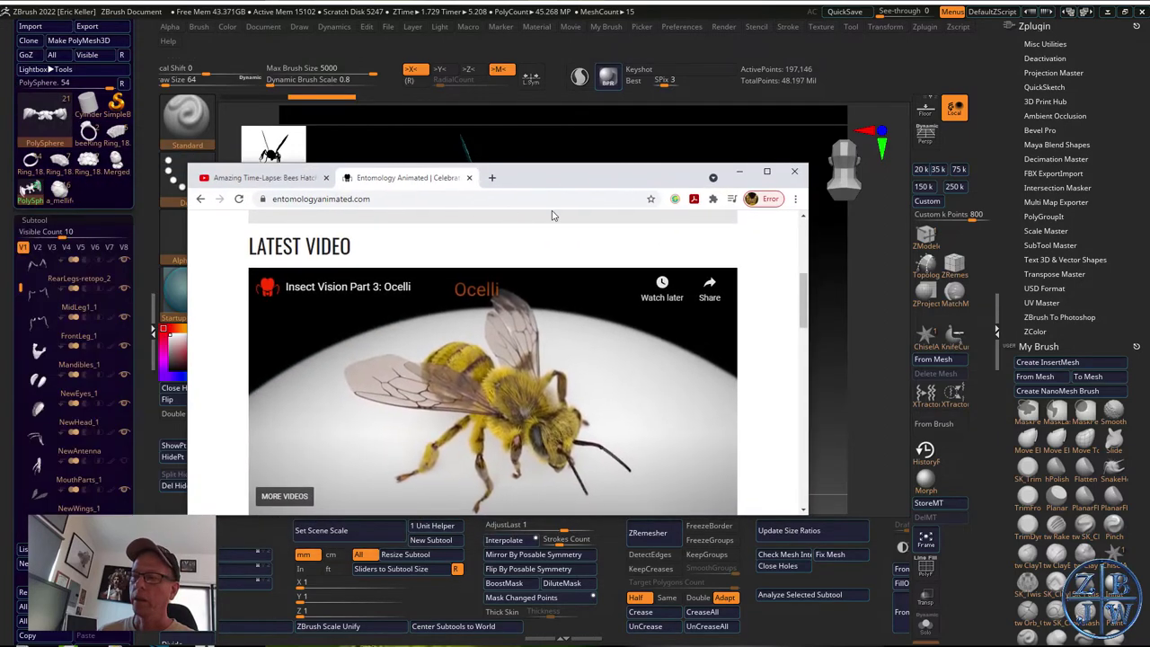
{"action": "left_click_drag", "start_coordinate": [809, 369], "coordinate": [869, 244]}
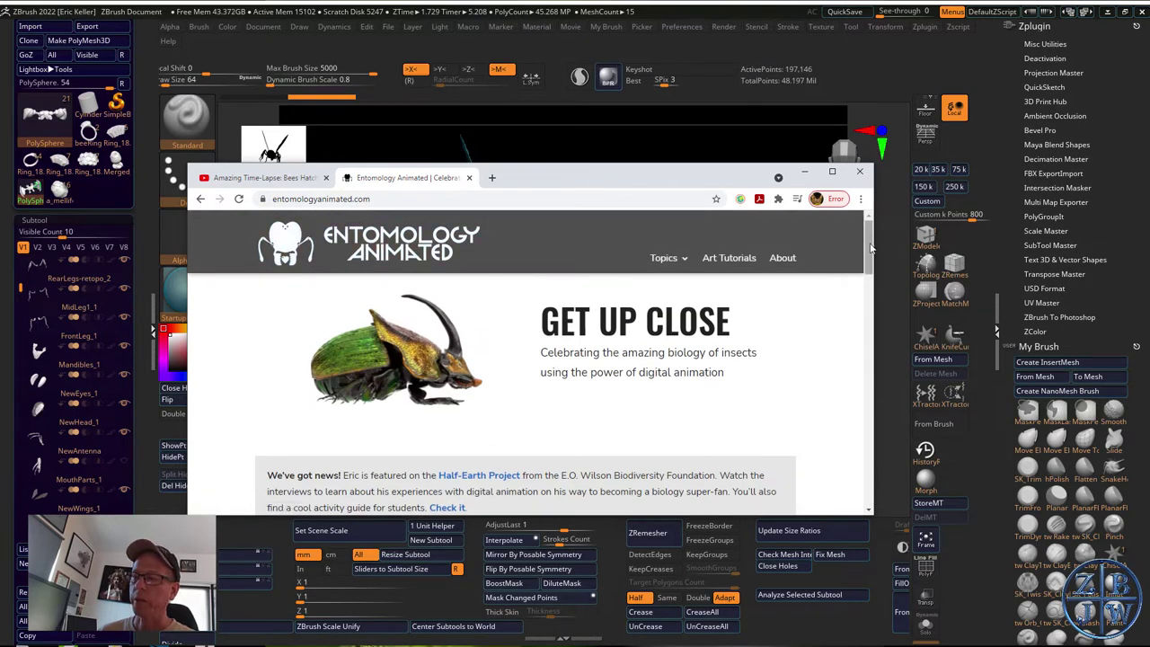
{"action": "left_click_drag", "start_coordinate": [869, 248], "coordinate": [870, 325]}
{"action": "left_click_drag", "start_coordinate": [678, 176], "coordinate": [0, 220]}
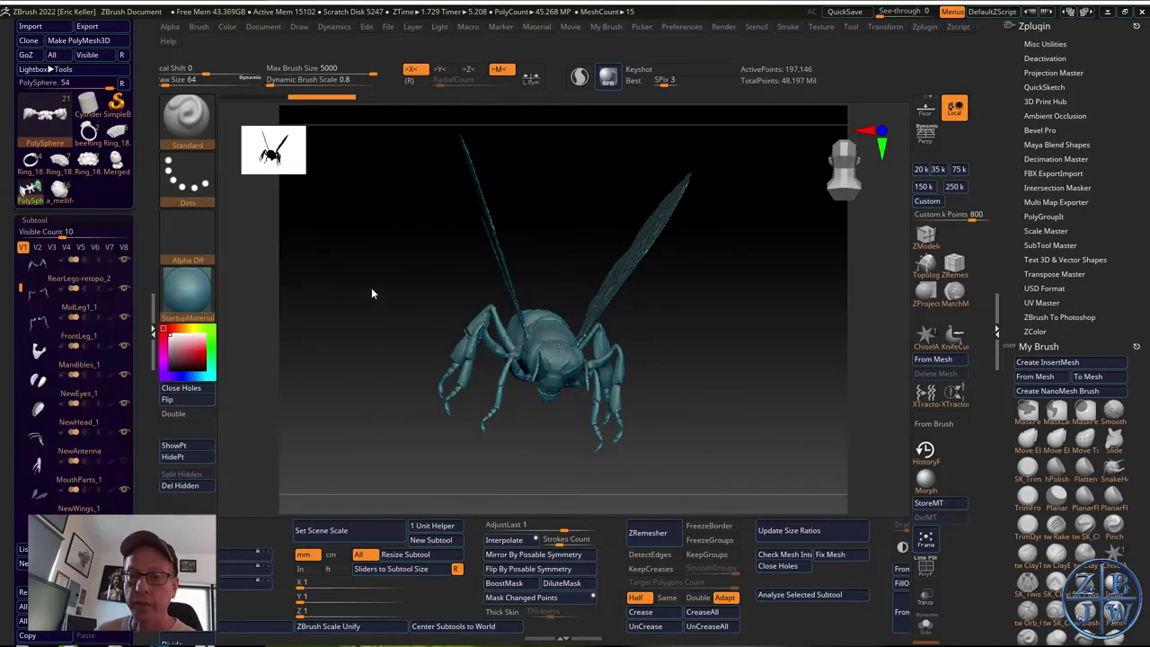
{"action": "left_click_drag", "start_coordinate": [334, 287], "coordinate": [304, 280]}
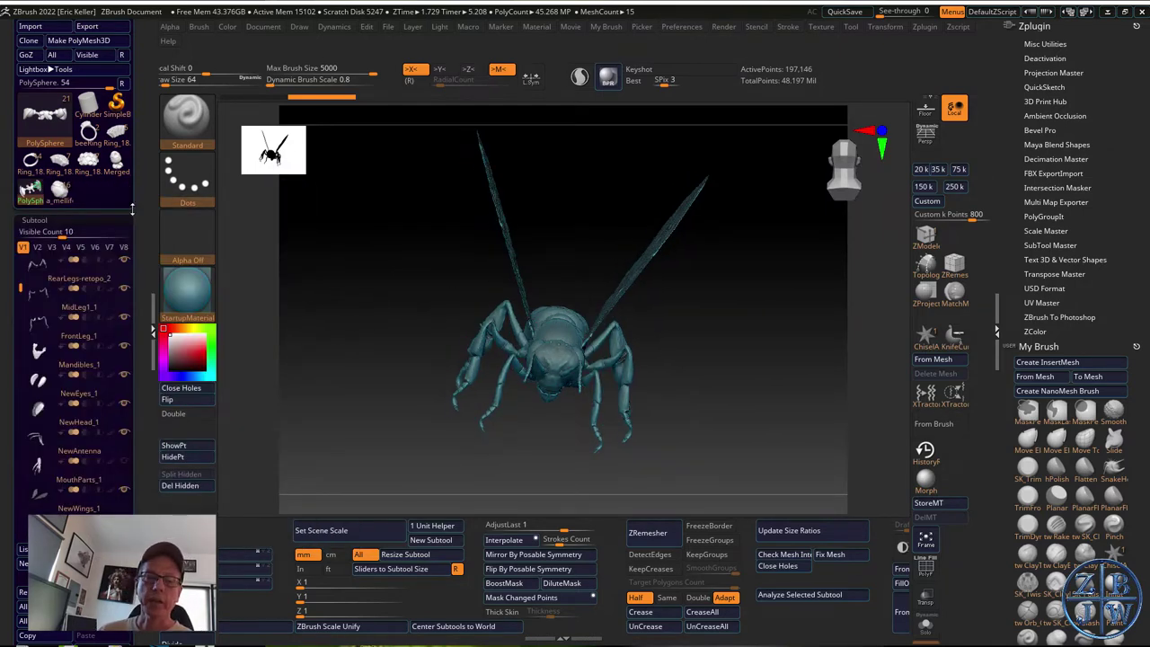
- Load the merged a_mellifera thorax model, frame it and turn it to show the bee's face
{"action": "mouse_move", "coordinate": [61, 197]}
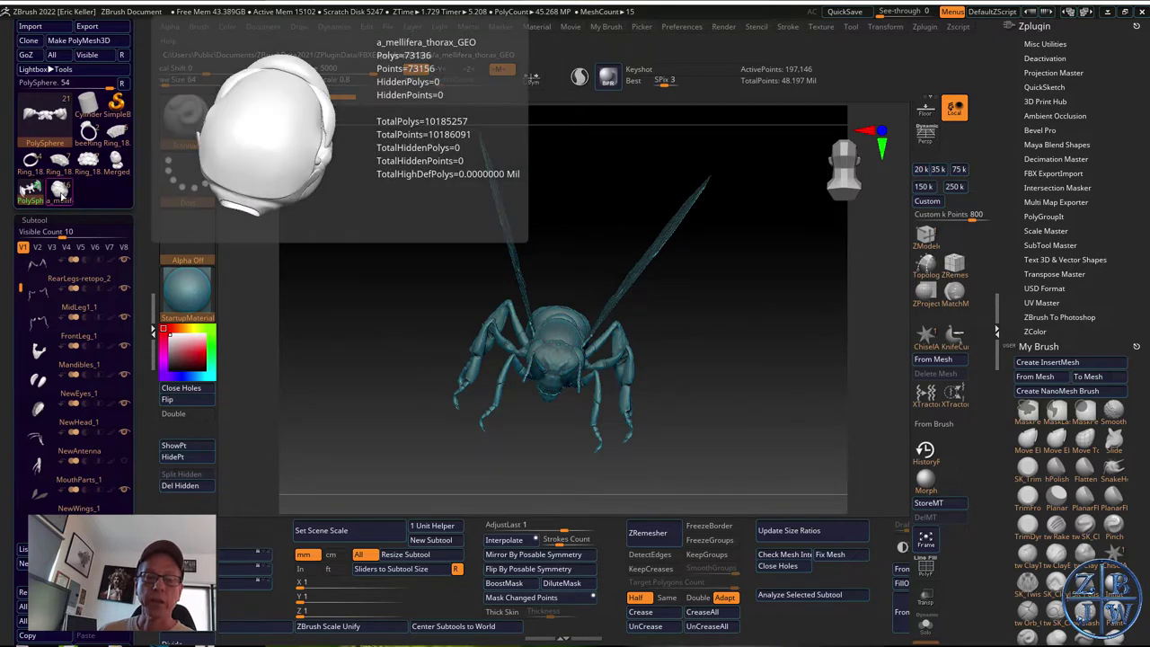
{"action": "left_click", "coordinate": [116, 161]}
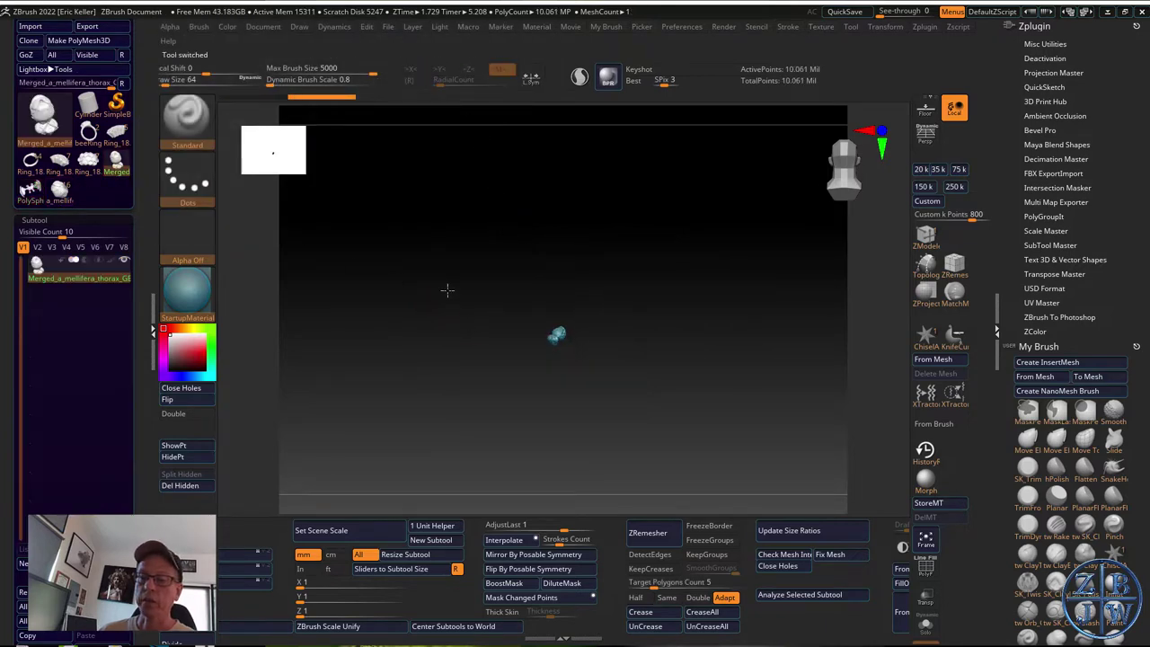
{"action": "left_click_drag", "start_coordinate": [448, 290], "coordinate": [430, 330]}
{"action": "key", "text": "f"}
{"action": "left_click_drag", "start_coordinate": [770, 422], "coordinate": [769, 398]}
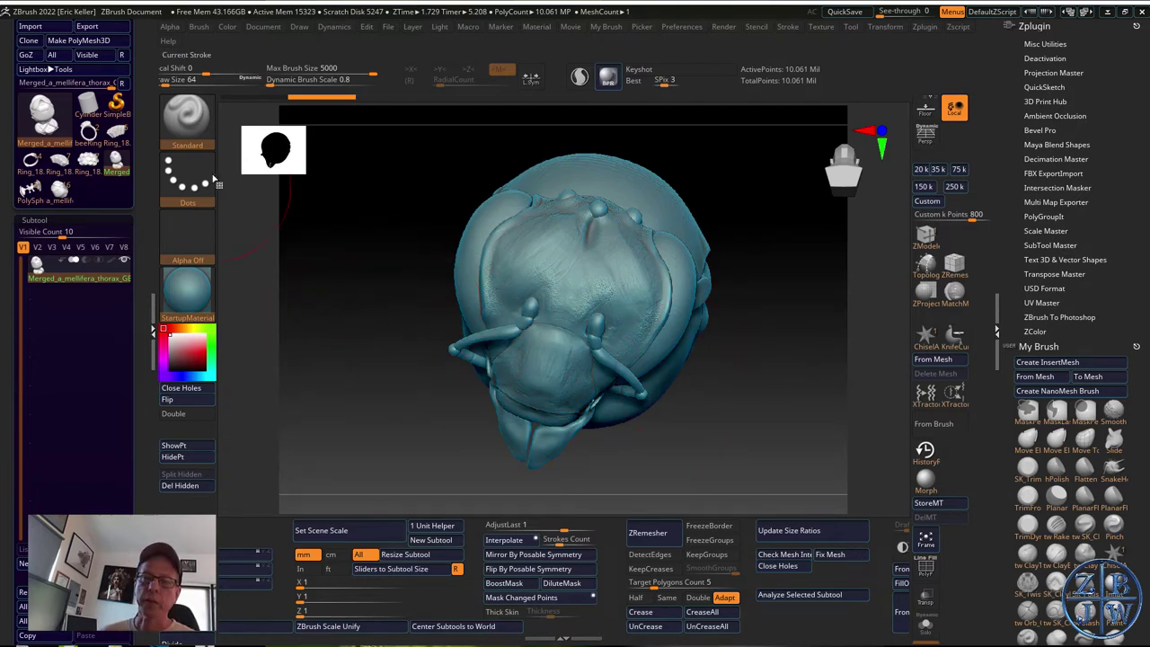
- Resize the document to a square 1024 by 1024 pixels and accept that this cannot be undone
{"action": "left_click", "coordinate": [263, 26]}
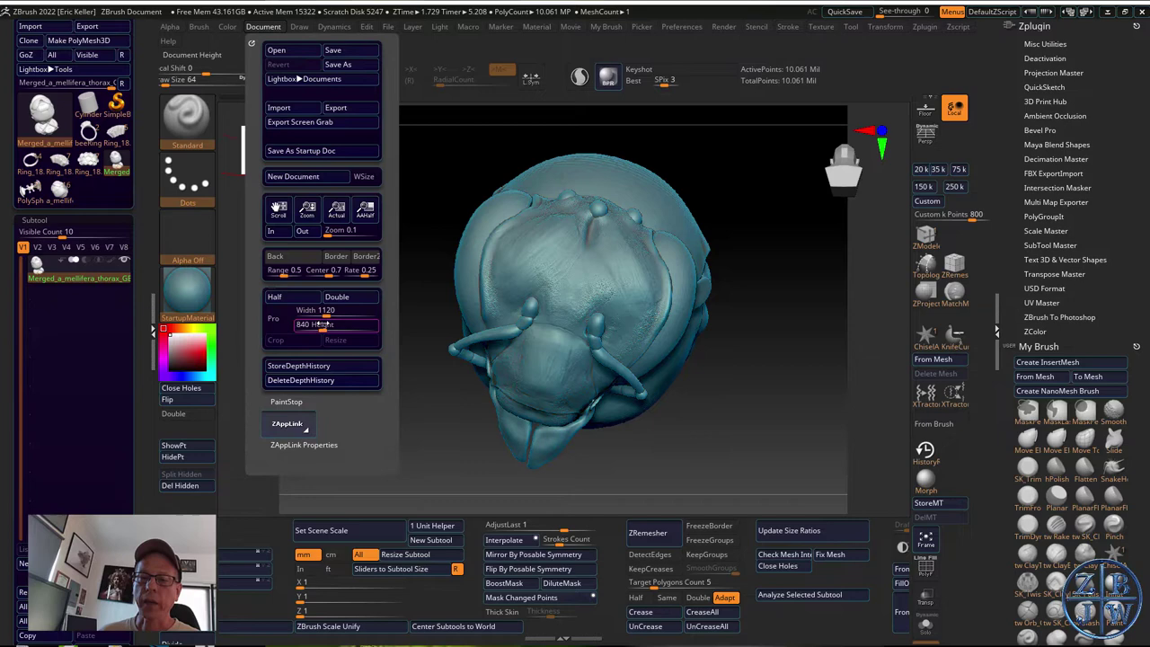
{"action": "left_click", "coordinate": [338, 315]}
{"action": "type", "text": "636"}
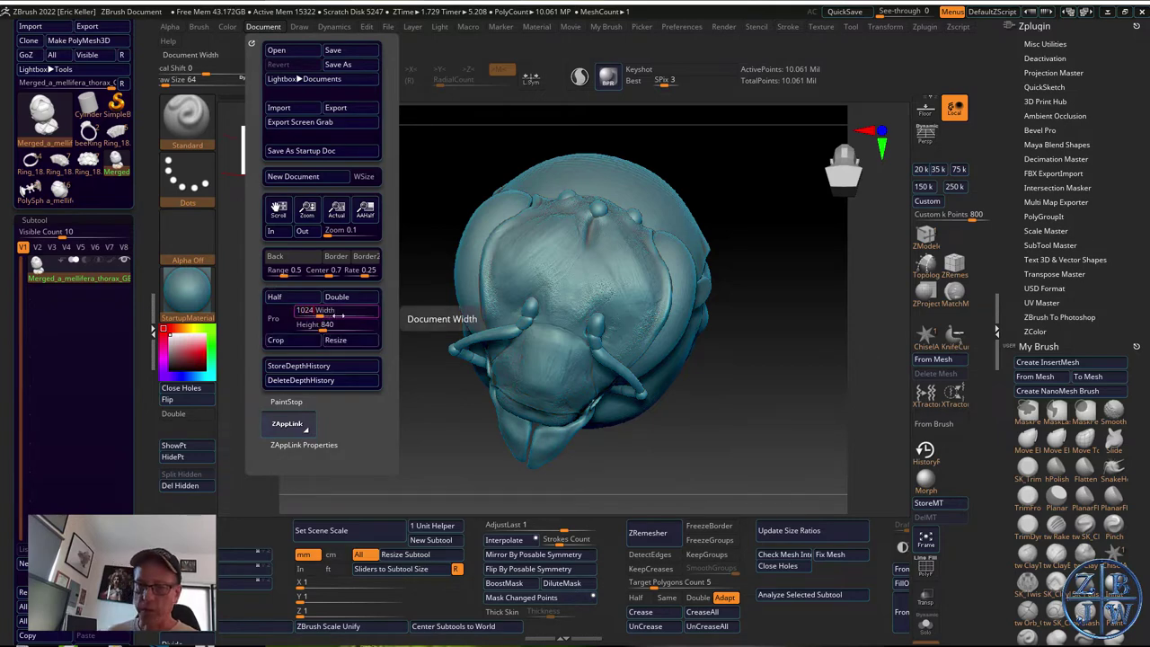
{"action": "left_click", "coordinate": [331, 326]}
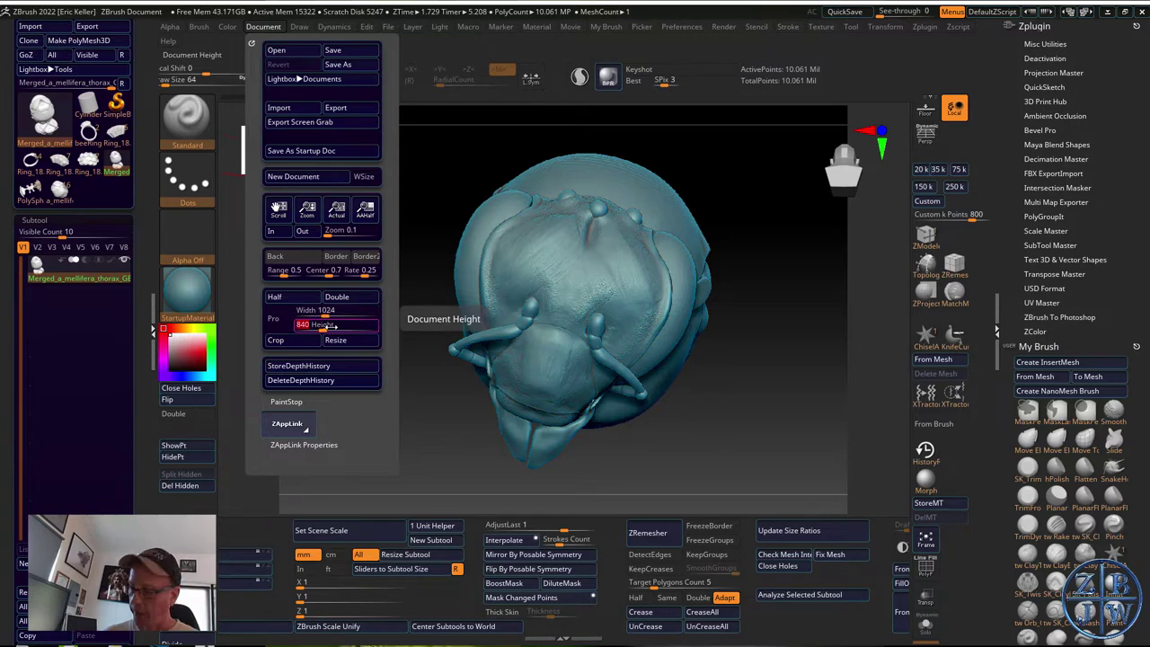
{"action": "key", "text": "Return"}
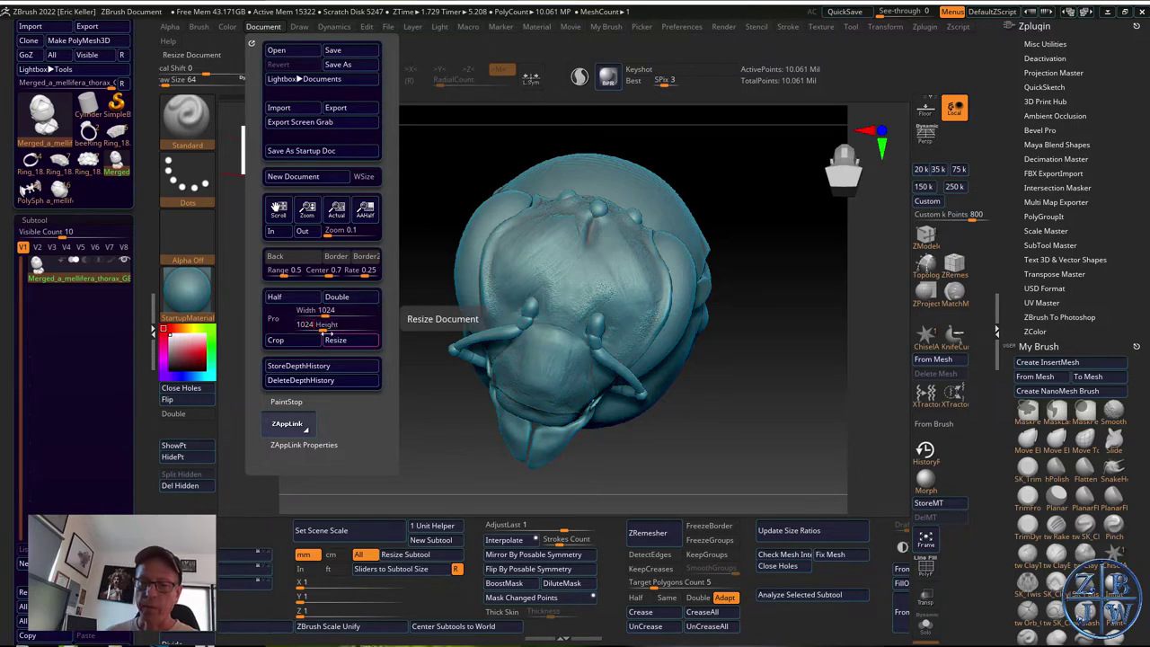
{"action": "left_click", "coordinate": [334, 340]}
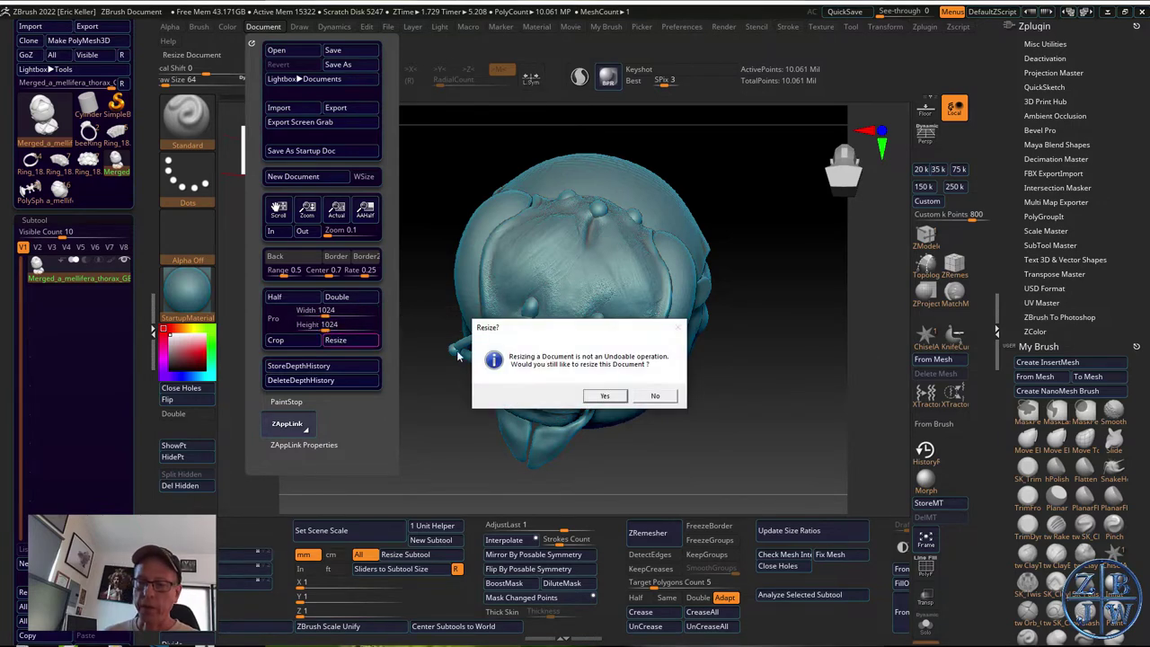
{"action": "left_click", "coordinate": [606, 396]}
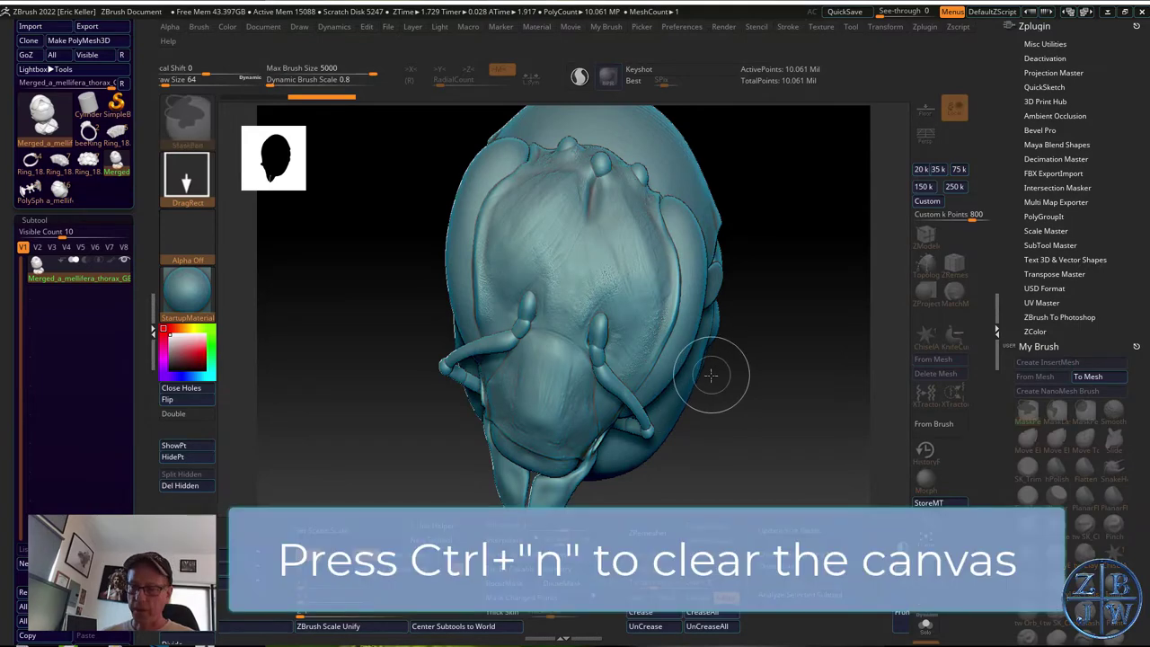
- Clear the canvas, redraw the merged bee model on it in Edit mode and turn its face forward
{"action": "key", "text": "ctrl+n"}
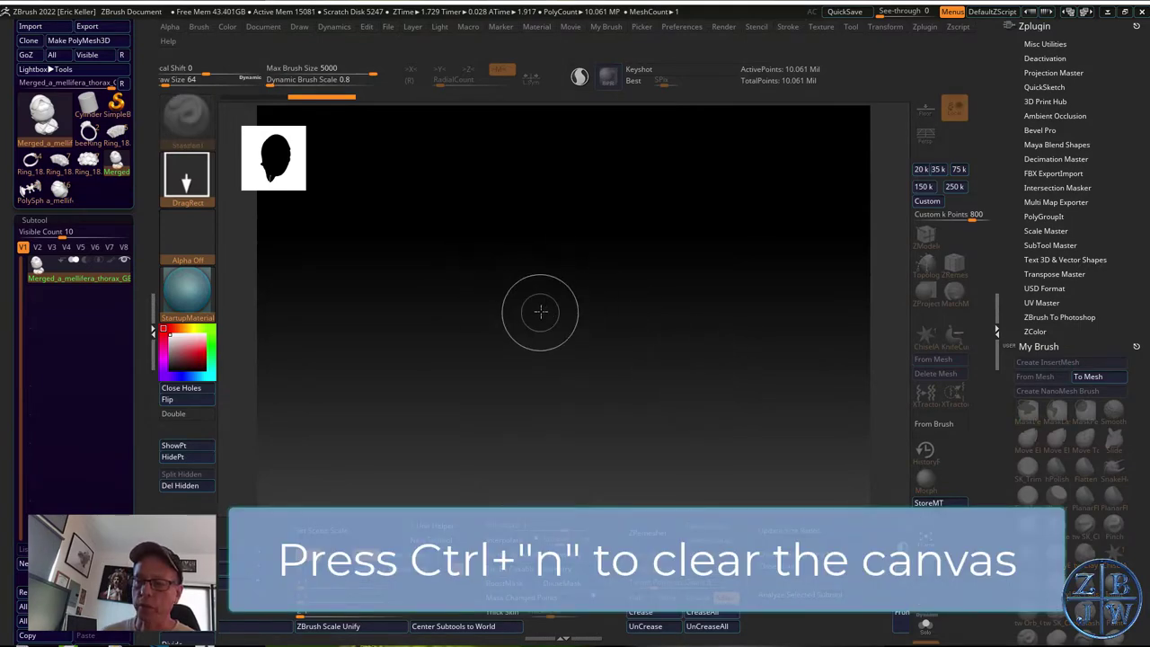
{"action": "left_click_drag", "start_coordinate": [541, 310], "coordinate": [560, 433]}
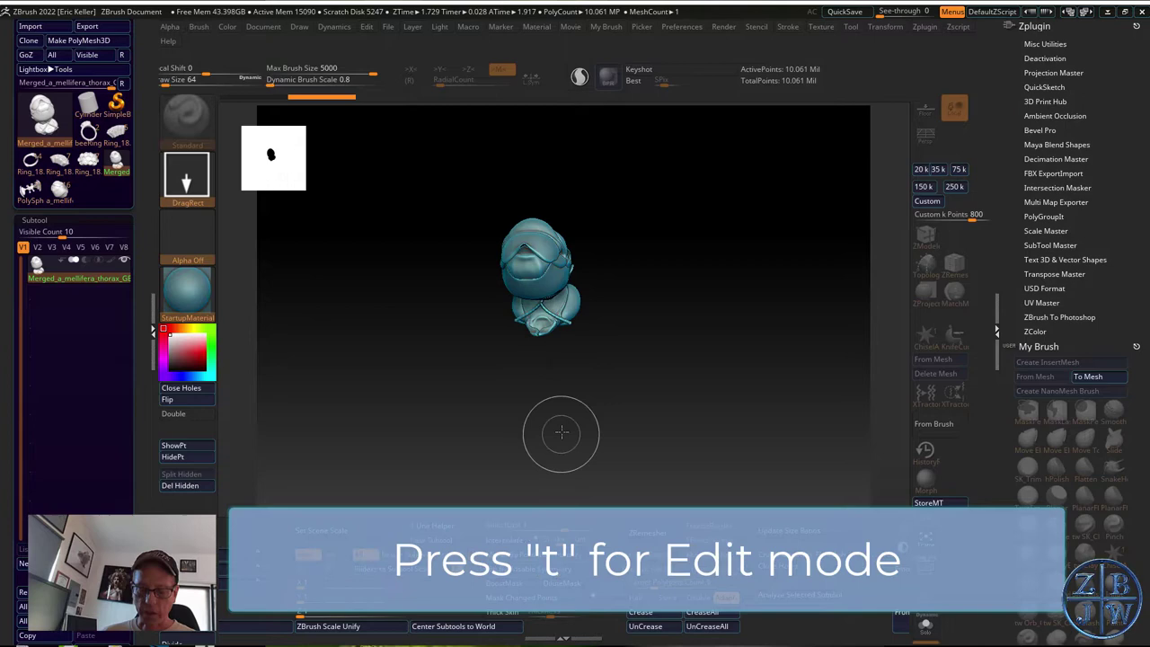
{"action": "key", "text": "t"}
{"action": "mouse_move", "coordinate": [719, 363]}
{"action": "left_mouse_down"}
{"action": "mouse_move", "coordinate": [709, 380]}
{"action": "mouse_move", "coordinate": [692, 325]}
{"action": "left_mouse_up"}
- Zoom the document out to show the whole square canvas and fit the front-facing bee head inside it
{"action": "left_click", "coordinate": [262, 27]}
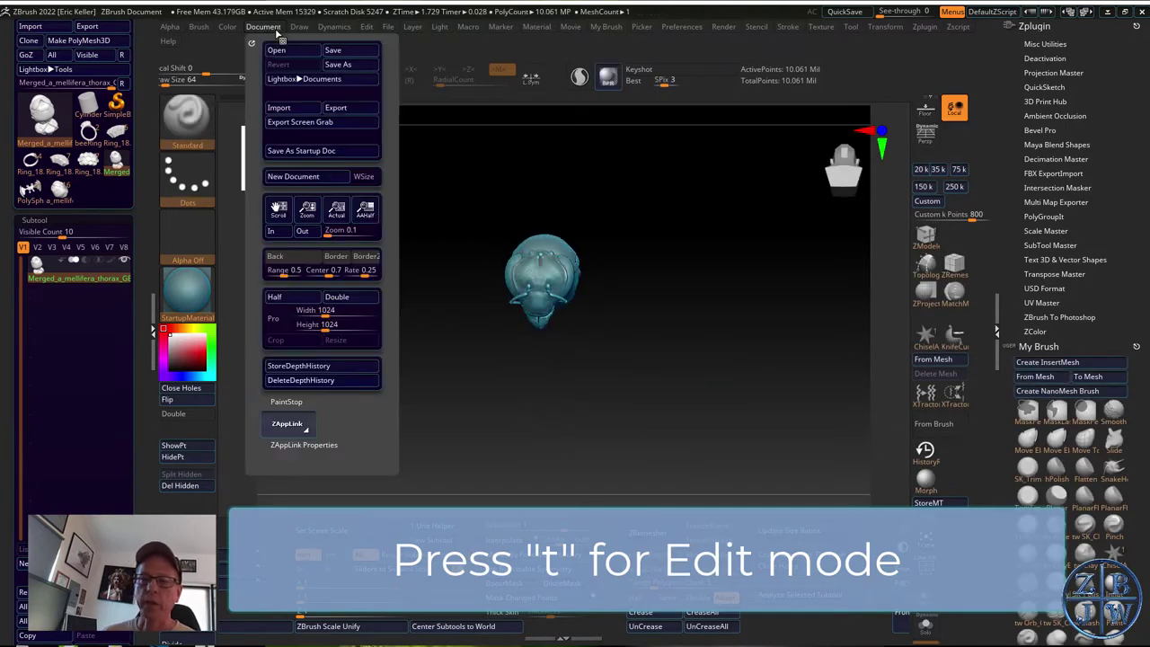
{"action": "left_click_drag", "start_coordinate": [314, 207], "coordinate": [314, 236]}
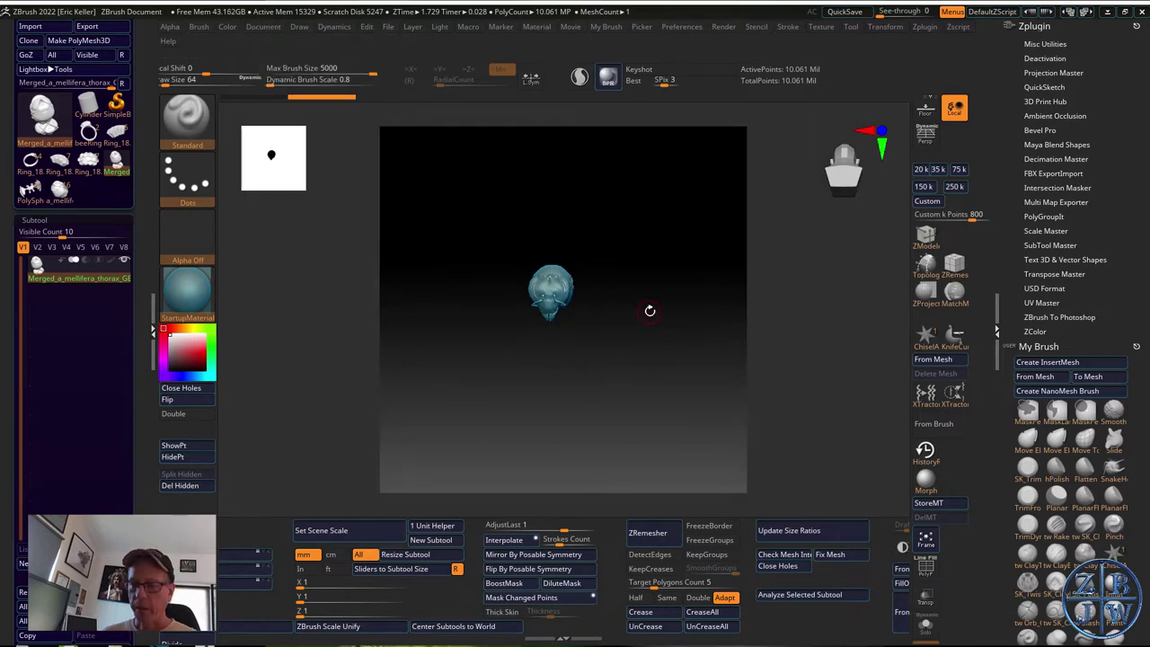
{"action": "key", "text": "f"}
{"action": "left_click_drag", "start_coordinate": [739, 357], "coordinate": [704, 447]}
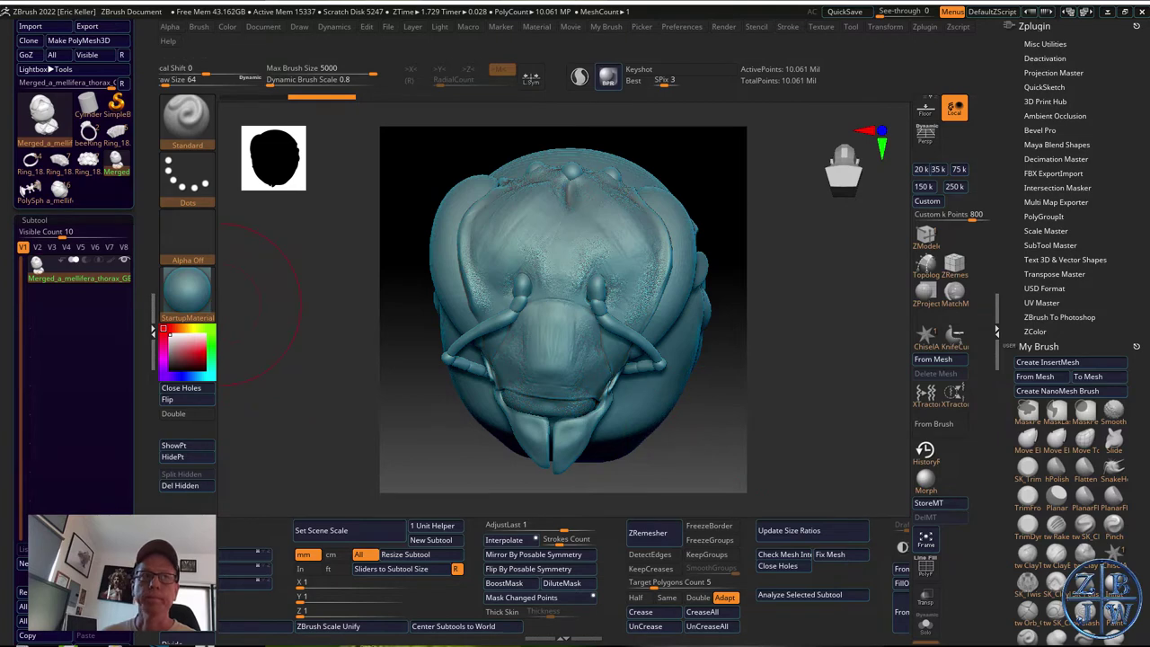
{"action": "left_click_drag", "start_coordinate": [717, 430], "coordinate": [715, 437]}
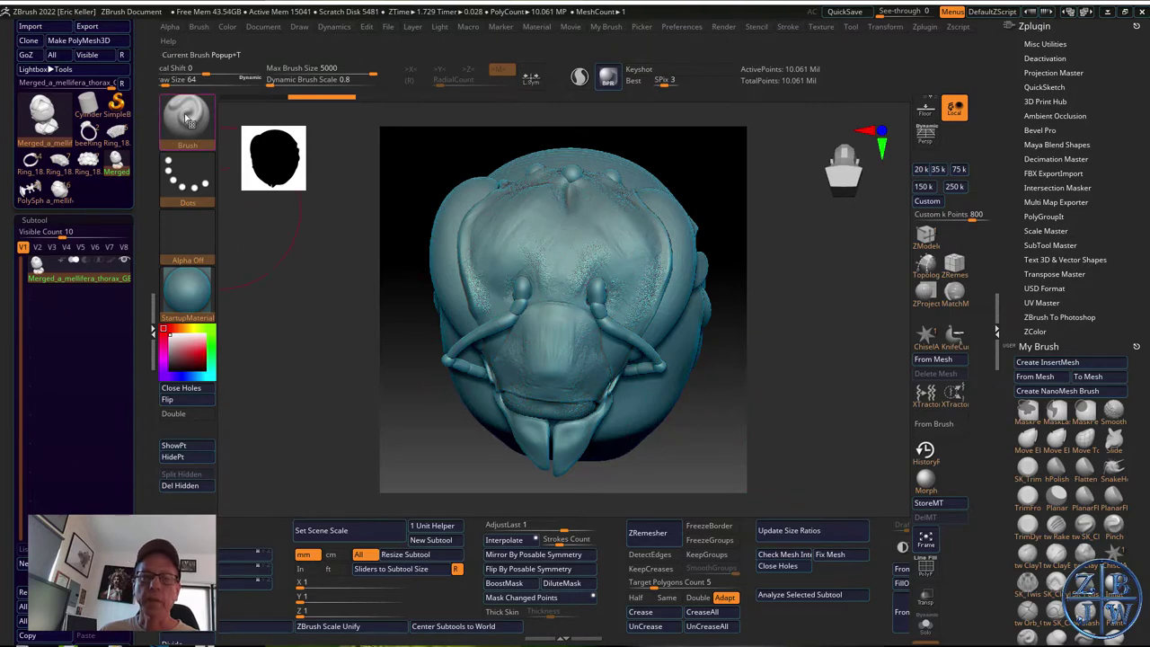
- Generate a BasRelief alpha from the current view of the bee head and preview it
{"action": "left_click", "coordinate": [171, 26]}
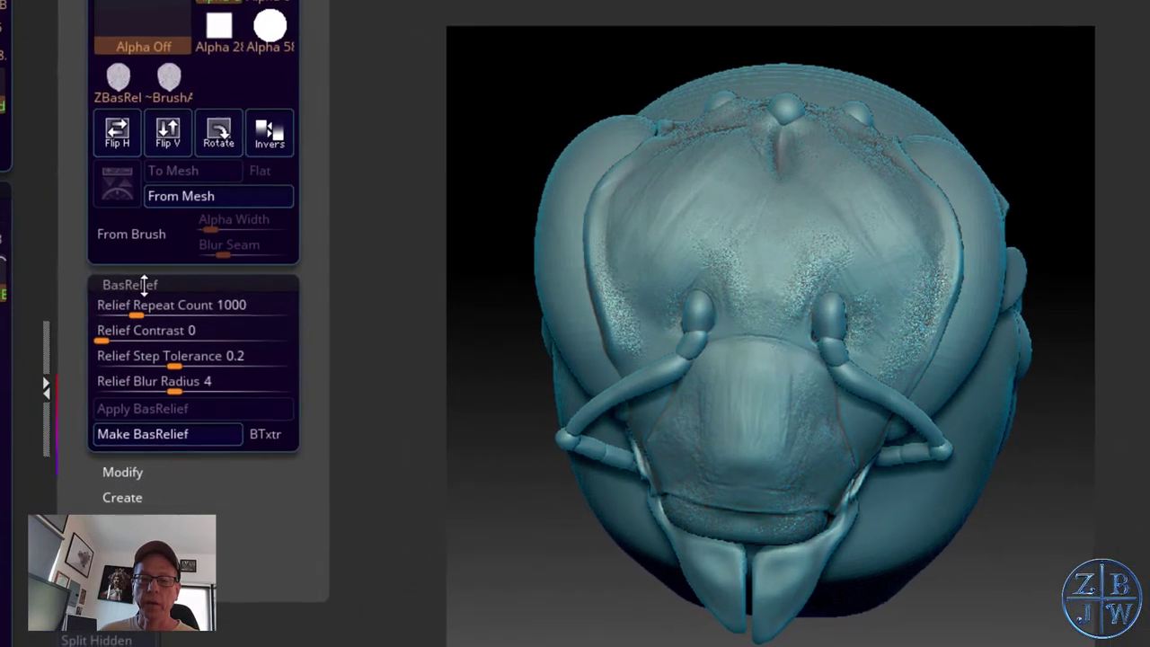
{"action": "left_click", "coordinate": [209, 271]}
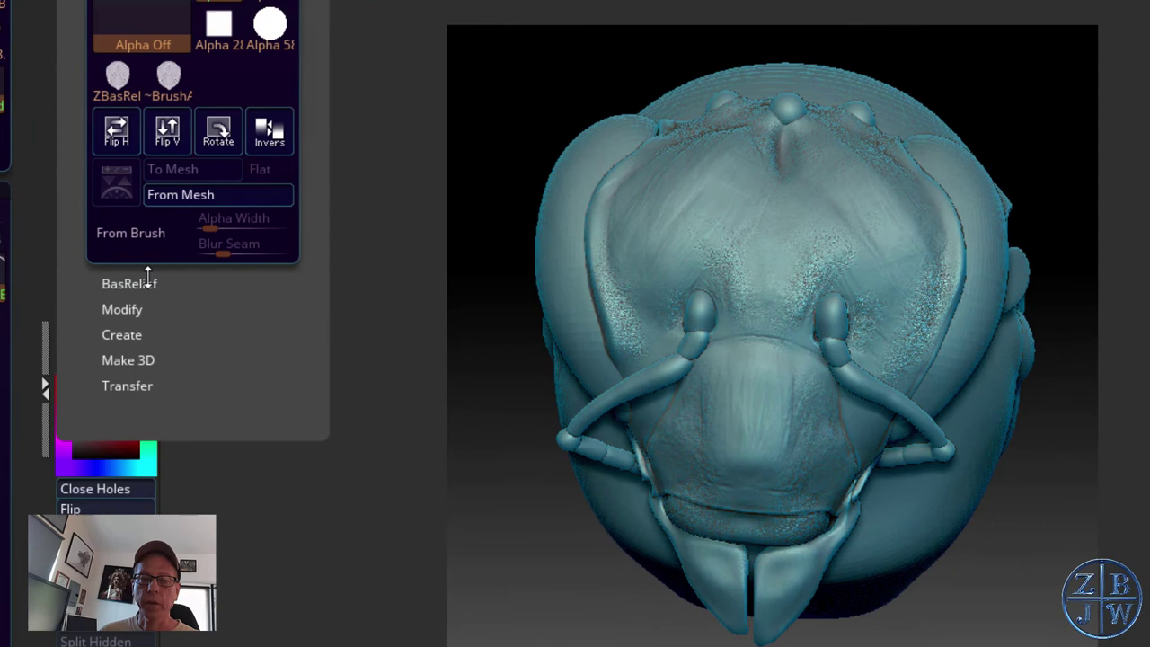
{"action": "left_click", "coordinate": [147, 278]}
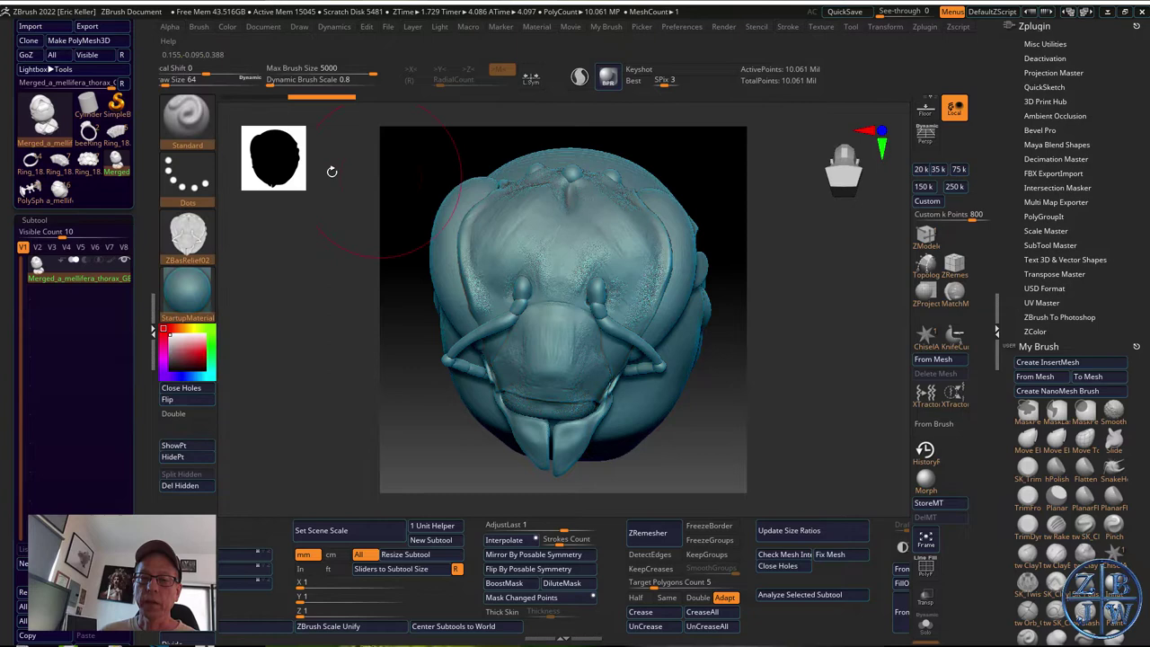
{"action": "mouse_move", "coordinate": [191, 244]}
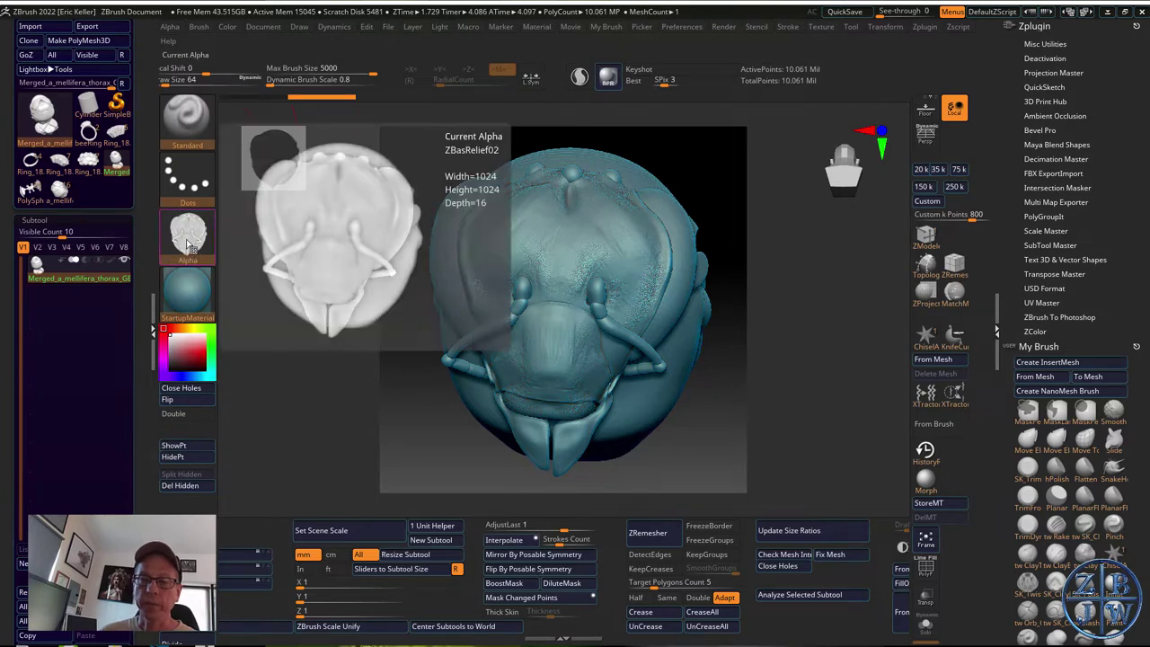
- Set up the Standard brush with the DragRect stroke, a focal shift of -100 and a higher Z intensity
{"action": "left_click", "coordinate": [187, 115]}
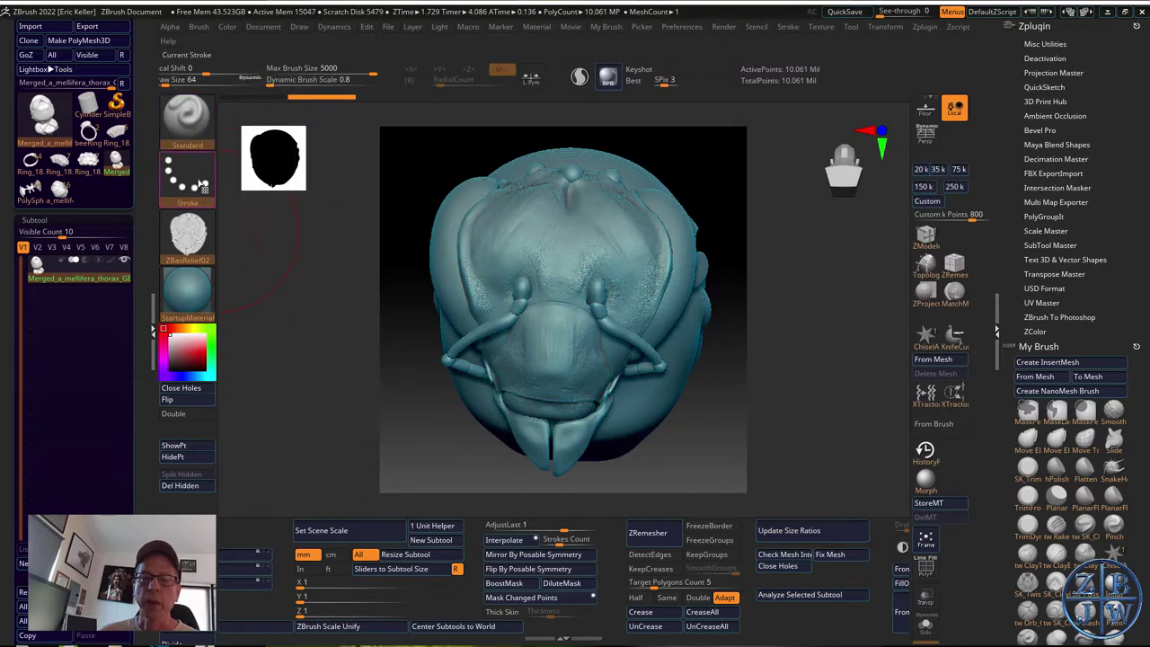
{"action": "left_click", "coordinate": [192, 184]}
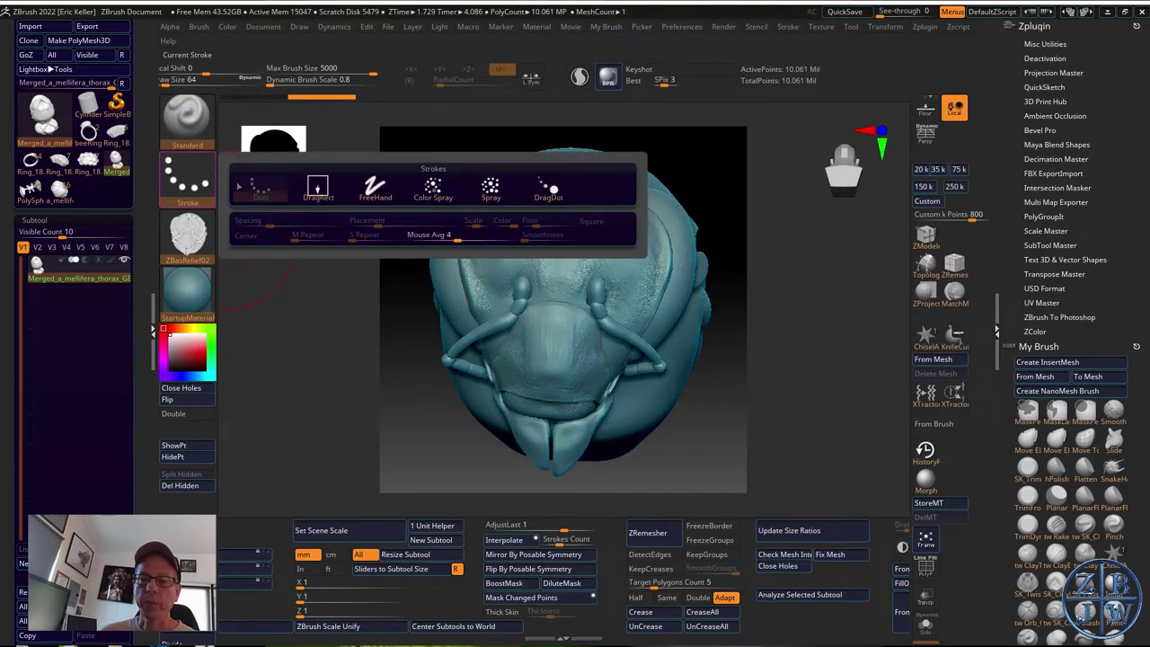
{"action": "left_click", "coordinate": [318, 189]}
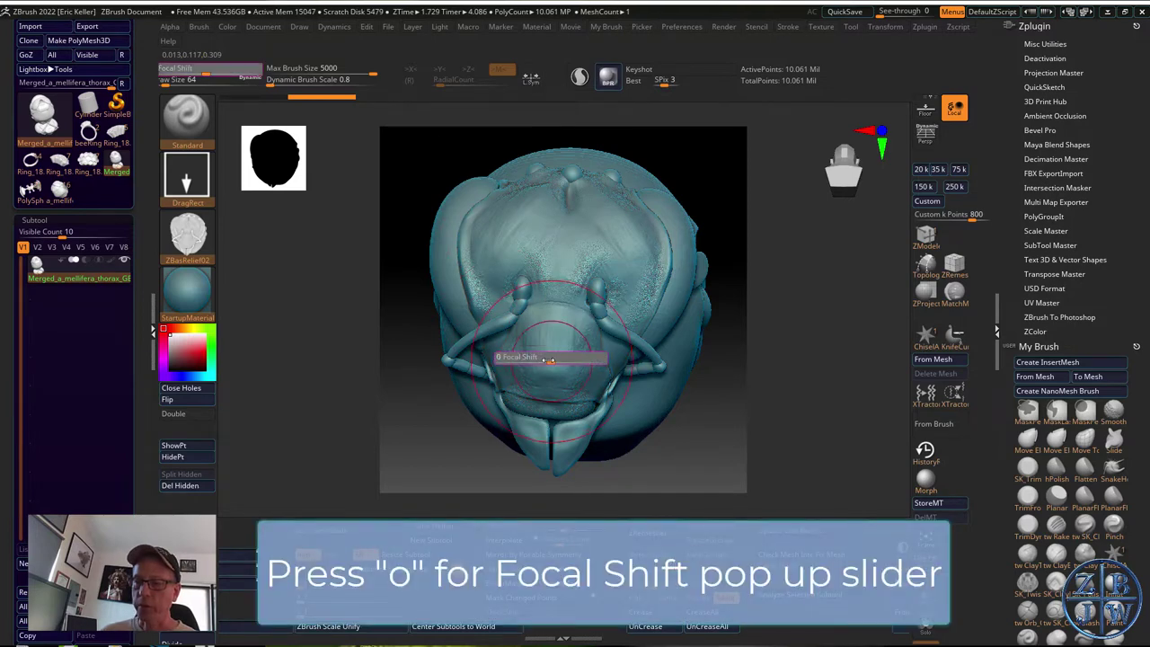
{"action": "left_click_drag", "start_coordinate": [550, 356], "coordinate": [491, 357]}
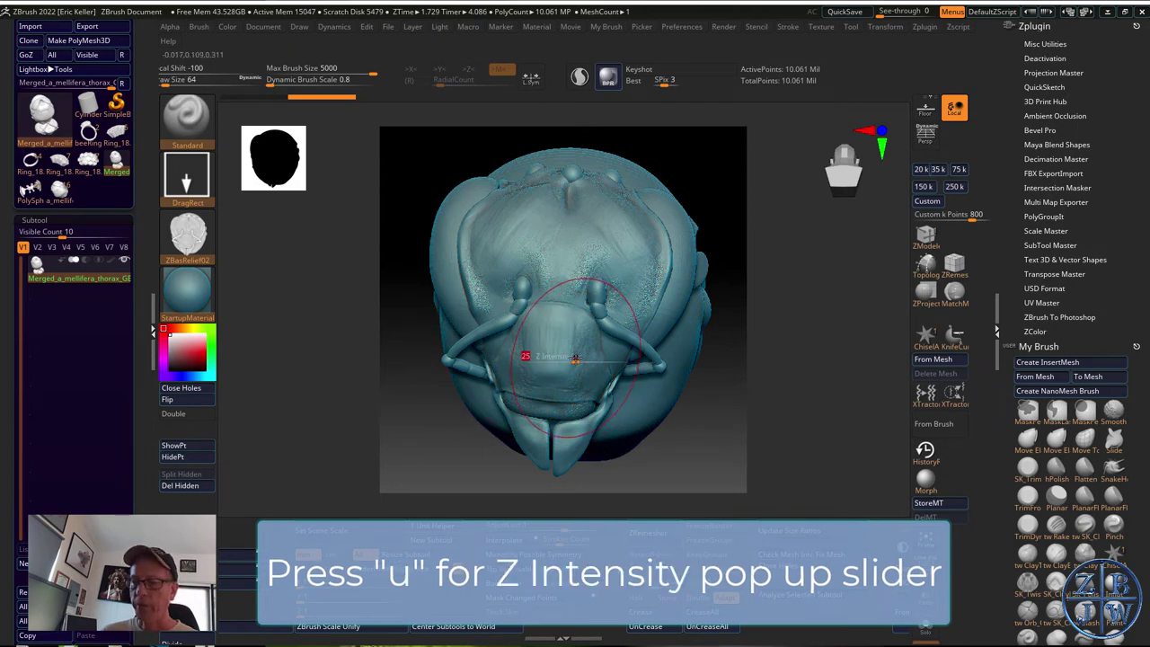
{"action": "left_click_drag", "start_coordinate": [575, 357], "coordinate": [579, 359]}
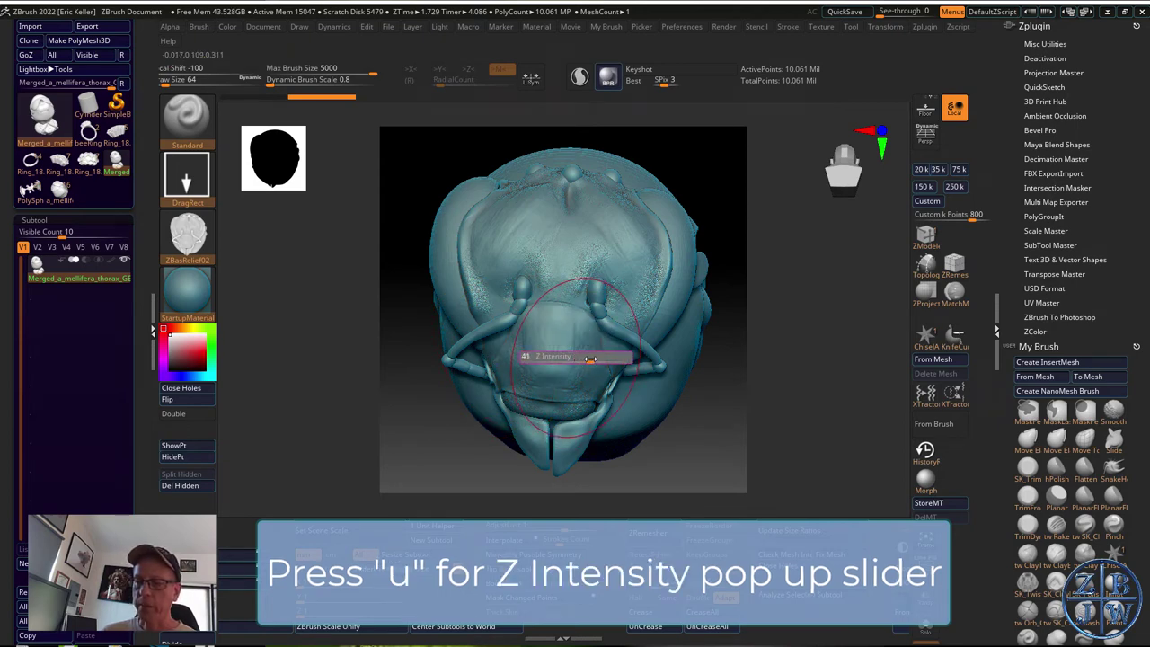
{"action": "left_click_drag", "start_coordinate": [588, 357], "coordinate": [585, 357]}
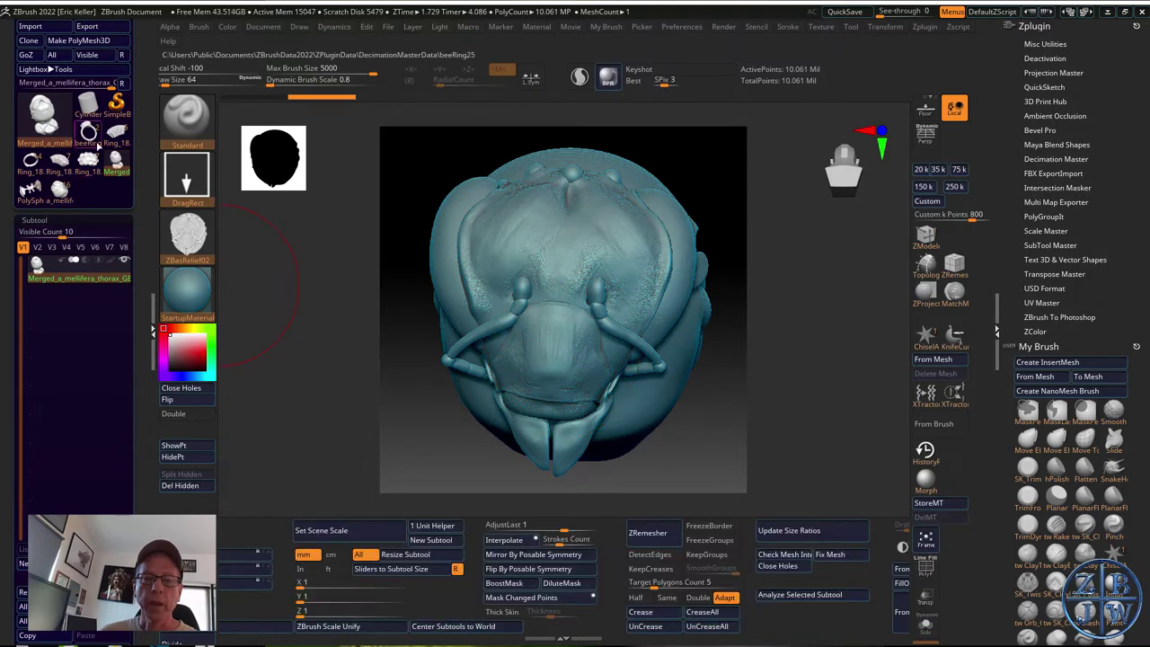
- Switch to the honeycomb ring model and stamp the bee head alpha into the central hexagonal cell
{"action": "left_click", "coordinate": [117, 142]}
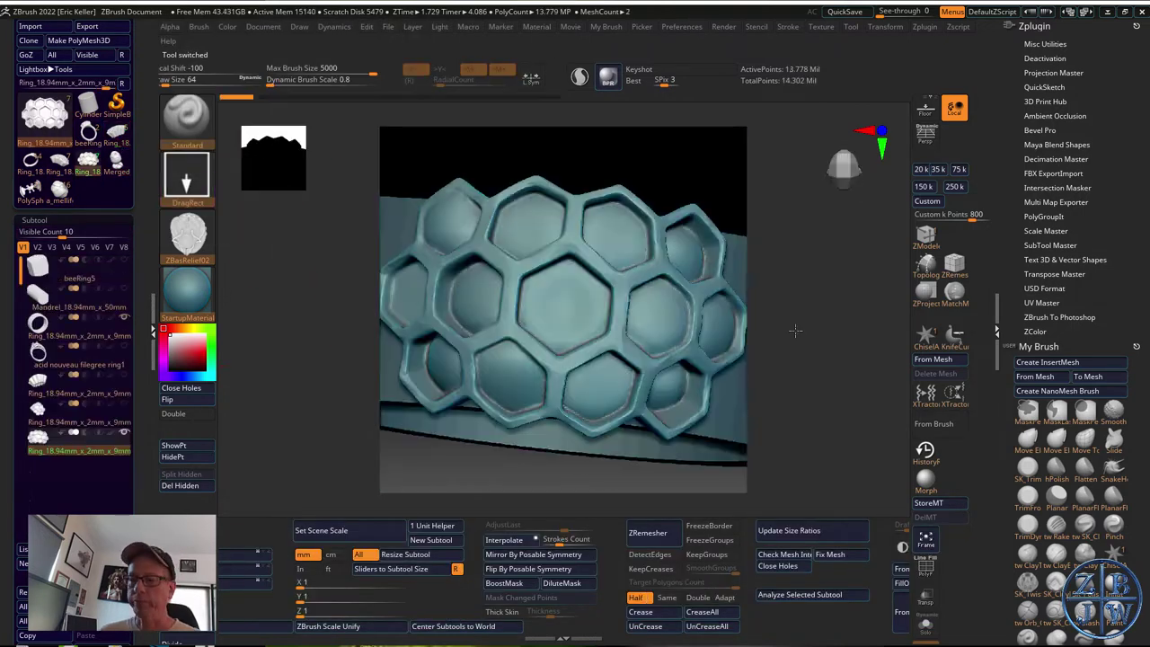
{"action": "left_click_drag", "start_coordinate": [796, 329], "coordinate": [844, 368]}
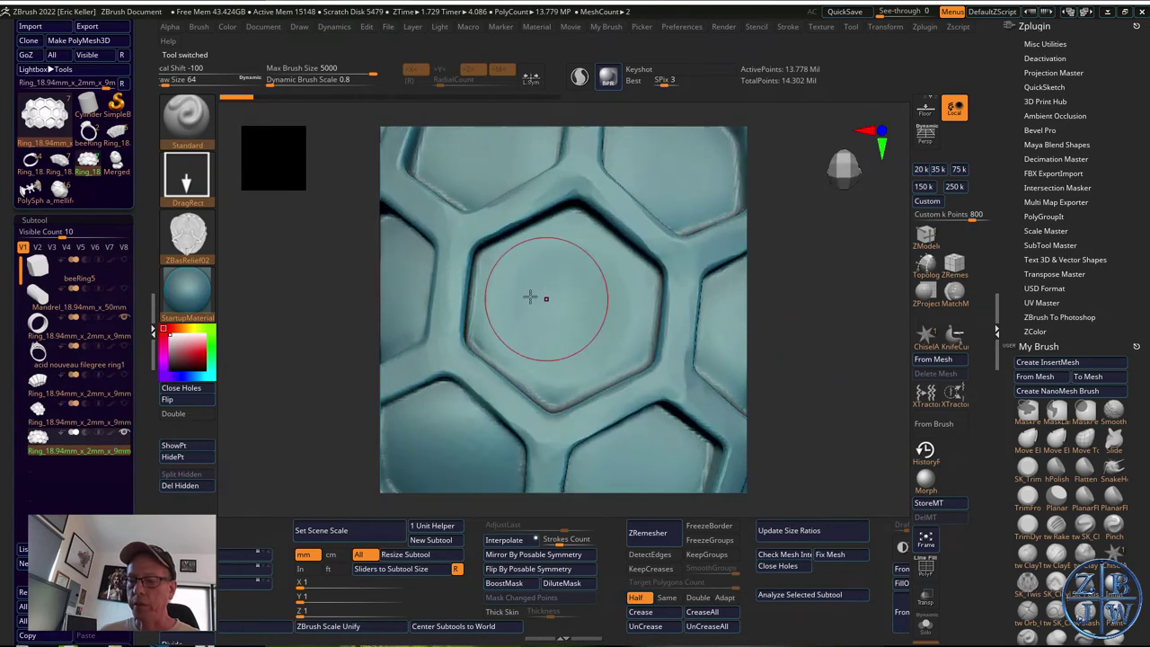
{"action": "mouse_move", "coordinate": [579, 319]}
{"action": "left_mouse_down"}
{"action": "mouse_move", "coordinate": [635, 347]}
{"action": "mouse_move", "coordinate": [652, 244]}
{"action": "mouse_move", "coordinate": [608, 185]}
{"action": "mouse_move", "coordinate": [553, 185]}
{"action": "mouse_move", "coordinate": [567, 177]}
{"action": "left_mouse_up"}
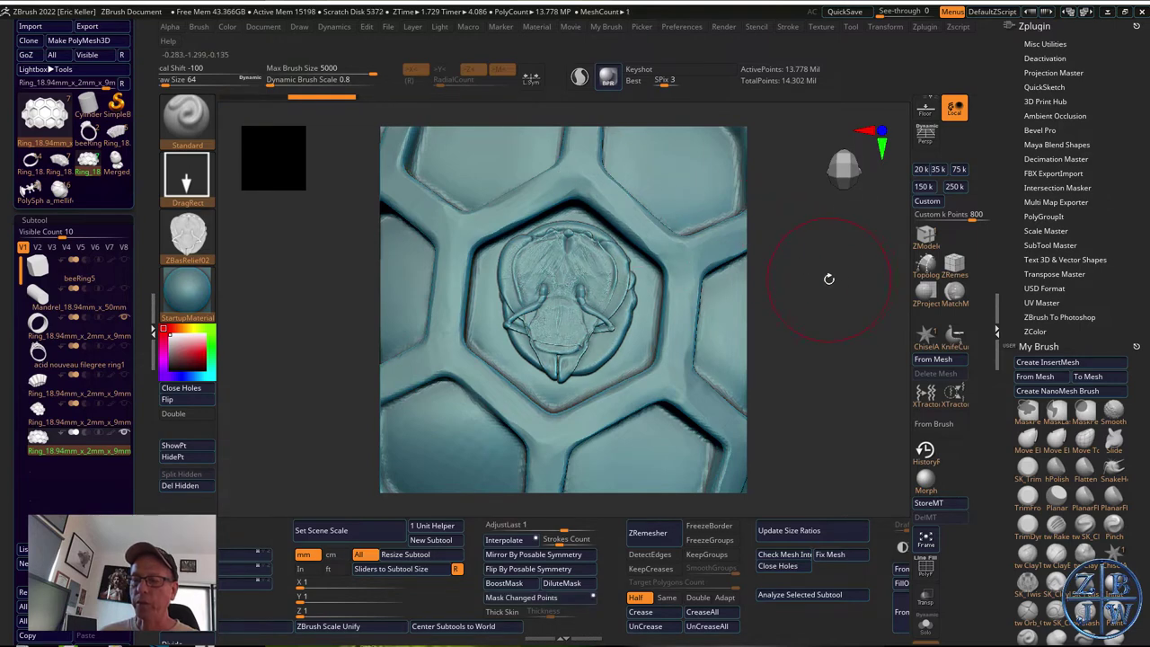
{"action": "mouse_move", "coordinate": [826, 280]}
{"action": "left_mouse_down"}
{"action": "mouse_move", "coordinate": [824, 313]}
{"action": "mouse_move", "coordinate": [676, 120]}
{"action": "left_mouse_up"}
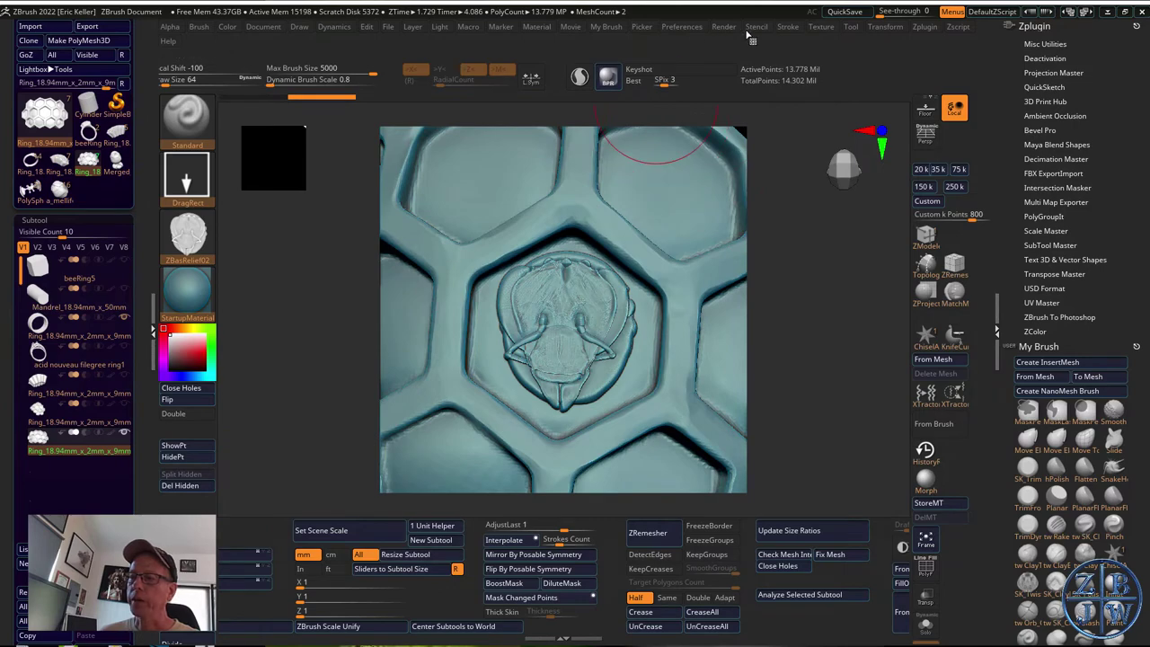
- Fine-tune the strength of the bee head stamp with AdjustLast and check the relief from several angles
{"action": "left_click", "coordinate": [788, 27]}
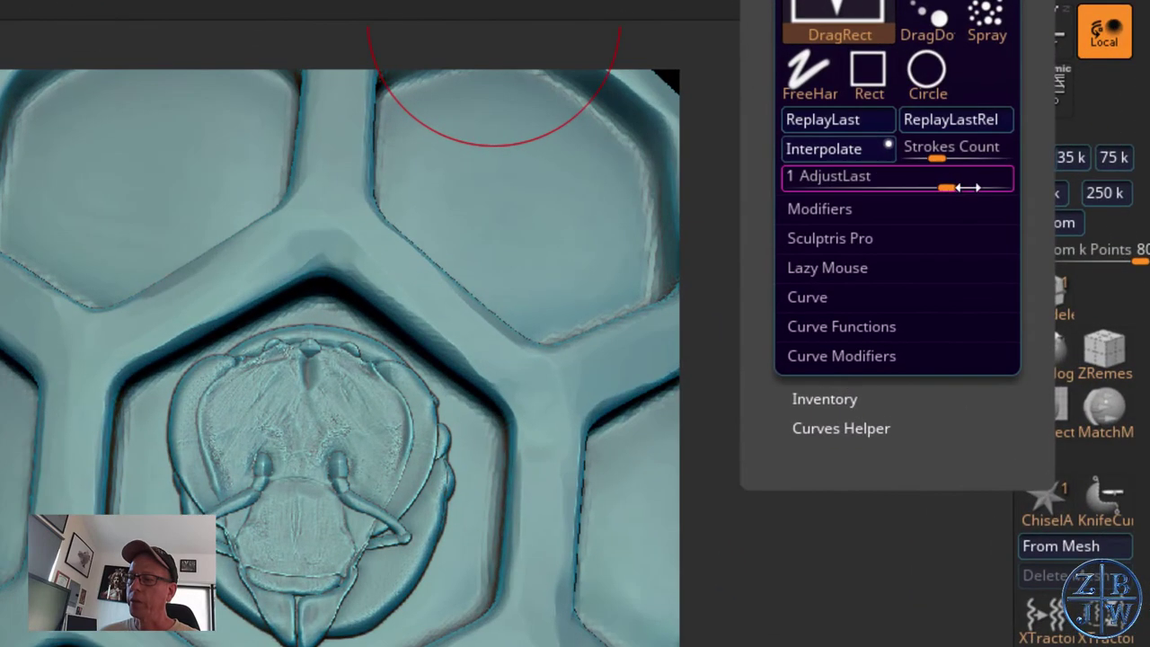
{"action": "mouse_move", "coordinate": [953, 180]}
{"action": "left_mouse_down"}
{"action": "mouse_move", "coordinate": [978, 179]}
{"action": "mouse_move", "coordinate": [803, 190]}
{"action": "mouse_move", "coordinate": [964, 180]}
{"action": "mouse_move", "coordinate": [954, 180]}
{"action": "left_mouse_up"}
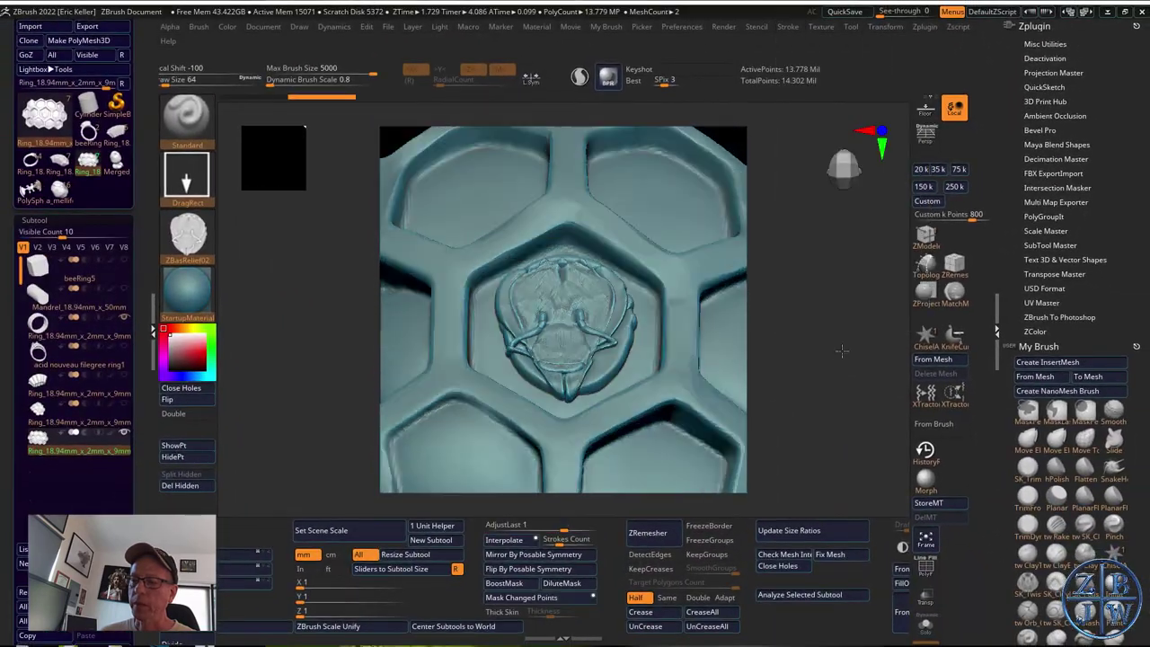
{"action": "mouse_move", "coordinate": [841, 350]}
{"action": "left_mouse_down"}
{"action": "mouse_move", "coordinate": [835, 398]}
{"action": "mouse_move", "coordinate": [819, 381]}
{"action": "mouse_move", "coordinate": [837, 299]}
{"action": "mouse_move", "coordinate": [854, 334]}
{"action": "mouse_move", "coordinate": [844, 357]}
{"action": "left_mouse_up"}
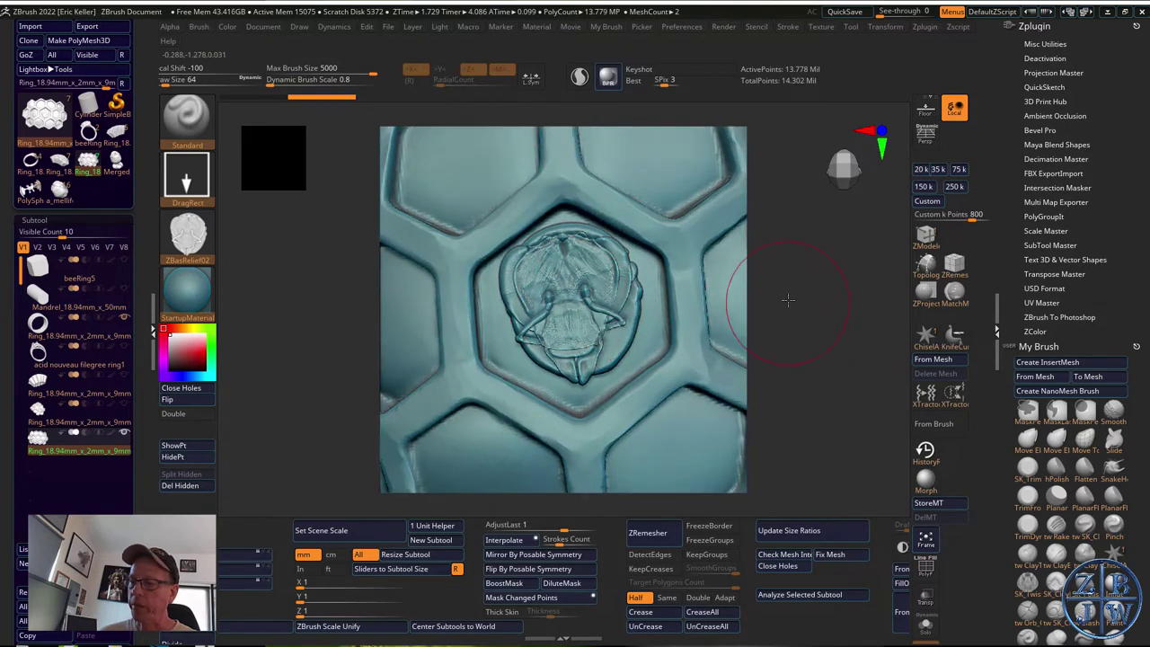
{"action": "left_click_drag", "start_coordinate": [787, 299], "coordinate": [905, 363]}
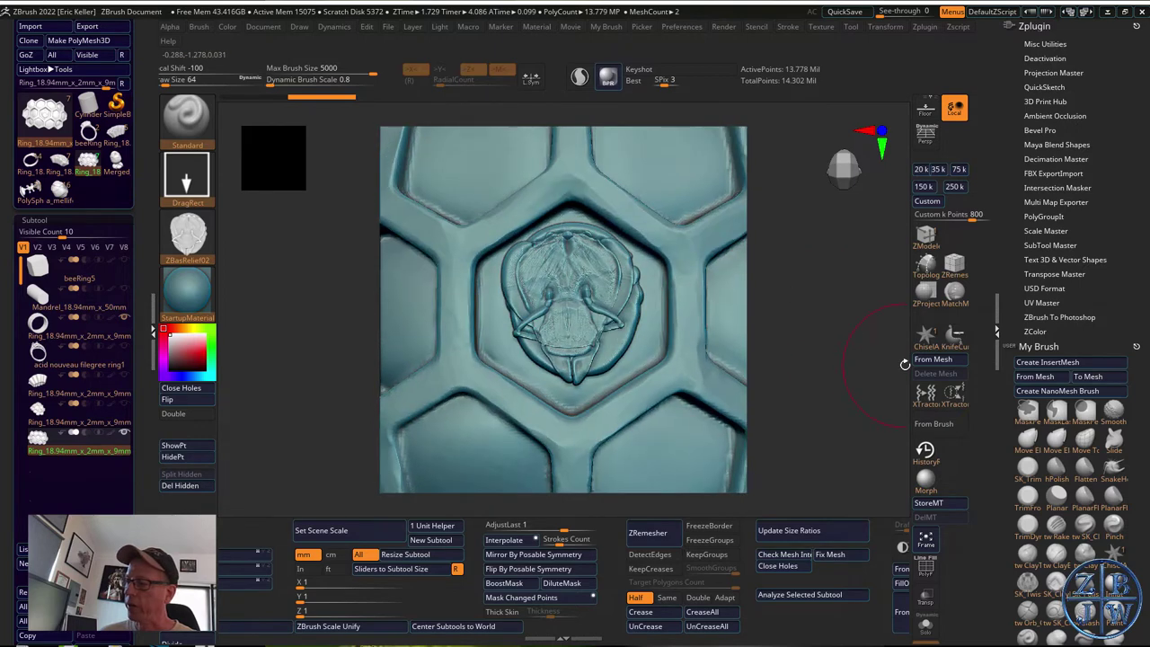
- Pull the stamped bee head outwards from the cell floor with the Move Elastic brush at a draw size of about 88
{"action": "left_click", "coordinate": [1034, 443]}
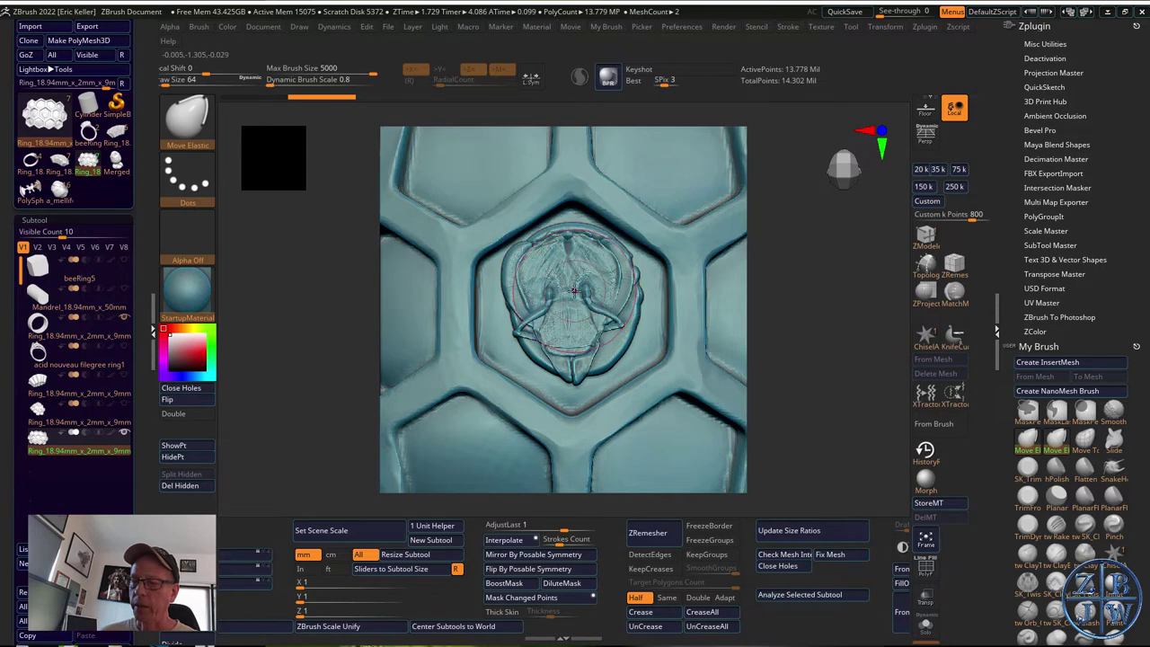
{"action": "key", "text": "s"}
{"action": "left_click_drag", "start_coordinate": [569, 288], "coordinate": [569, 288]}
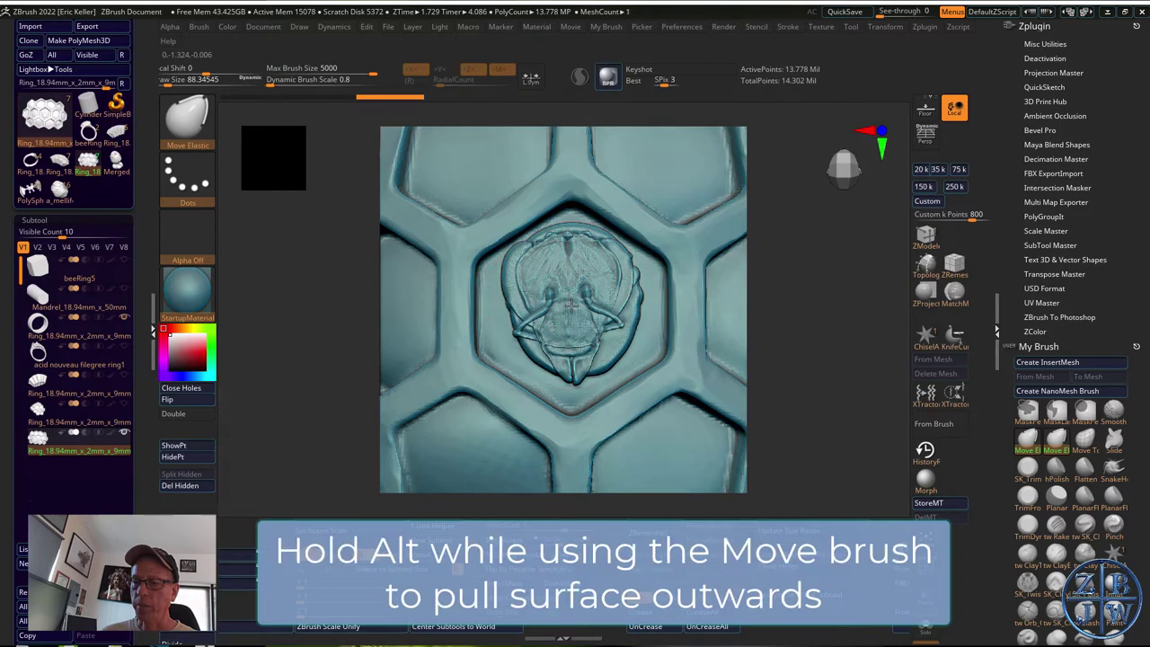
{"action": "left_click_drag", "start_coordinate": [764, 321], "coordinate": [838, 255]}
{"action": "left_click_drag", "start_coordinate": [604, 289], "coordinate": [602, 291], "text": "alt"}
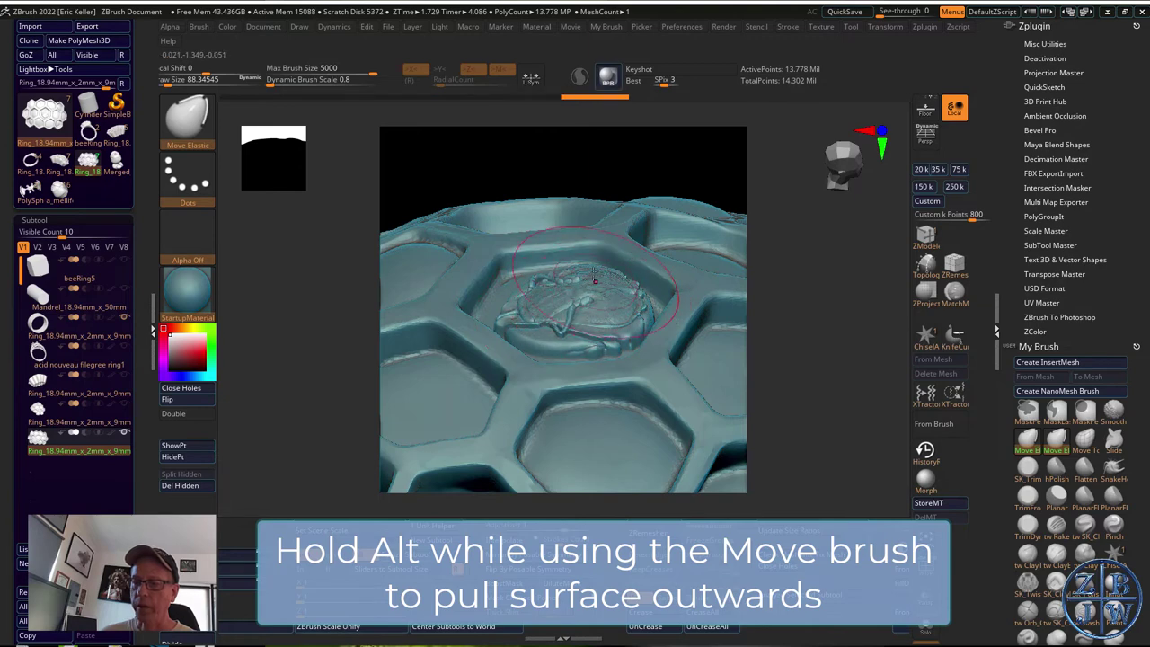
{"action": "left_click_drag", "start_coordinate": [802, 296], "coordinate": [676, 316]}
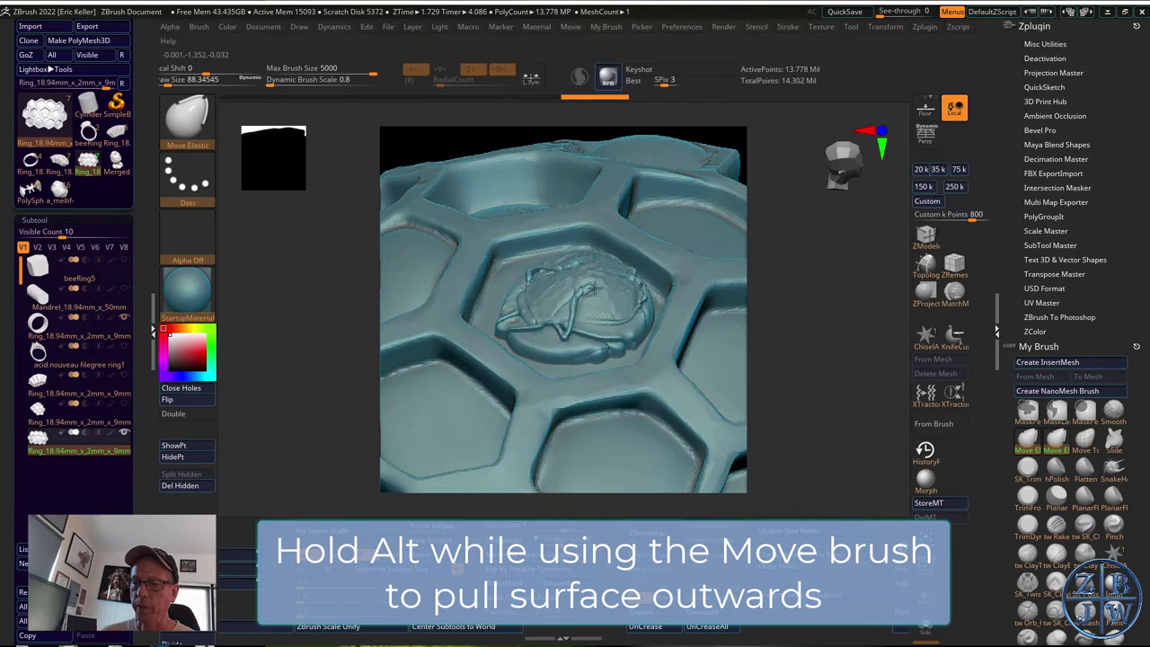
- Undo the last Move Elastic pull and pull the middle of the bee head outwards again
{"action": "key", "text": "ctrl"}
{"action": "key", "text": "ctrl+z"}
{"action": "left_click_drag", "start_coordinate": [781, 304], "coordinate": [629, 284]}
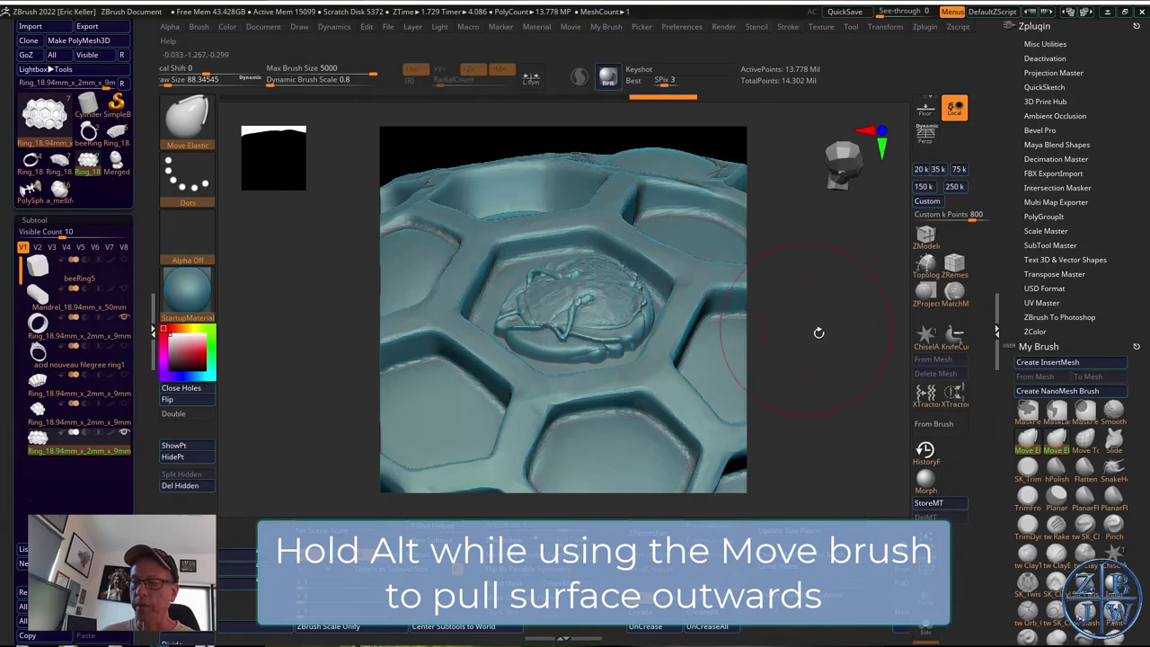
{"action": "mouse_move", "coordinate": [817, 328]}
{"action": "left_mouse_down"}
{"action": "mouse_move", "coordinate": [799, 342]}
{"action": "mouse_move", "coordinate": [798, 329]}
{"action": "left_mouse_up"}
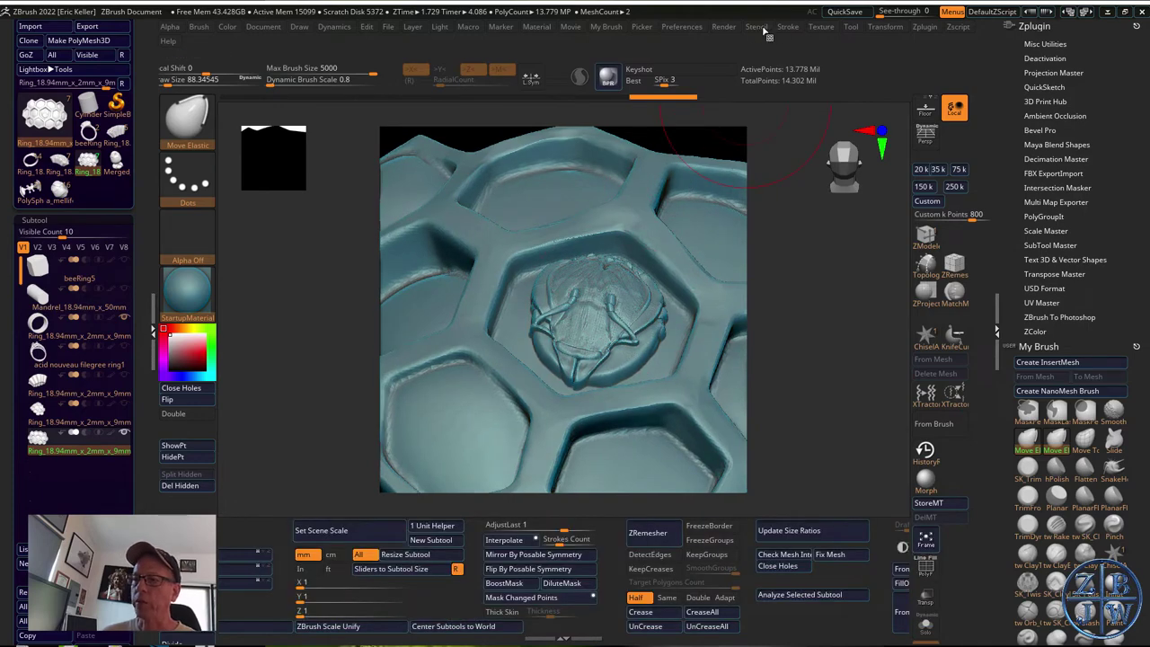
- Adjust the strength of the last Move Elastic pull with AdjustLast and inspect the raised bee head
{"action": "left_click", "coordinate": [788, 26]}
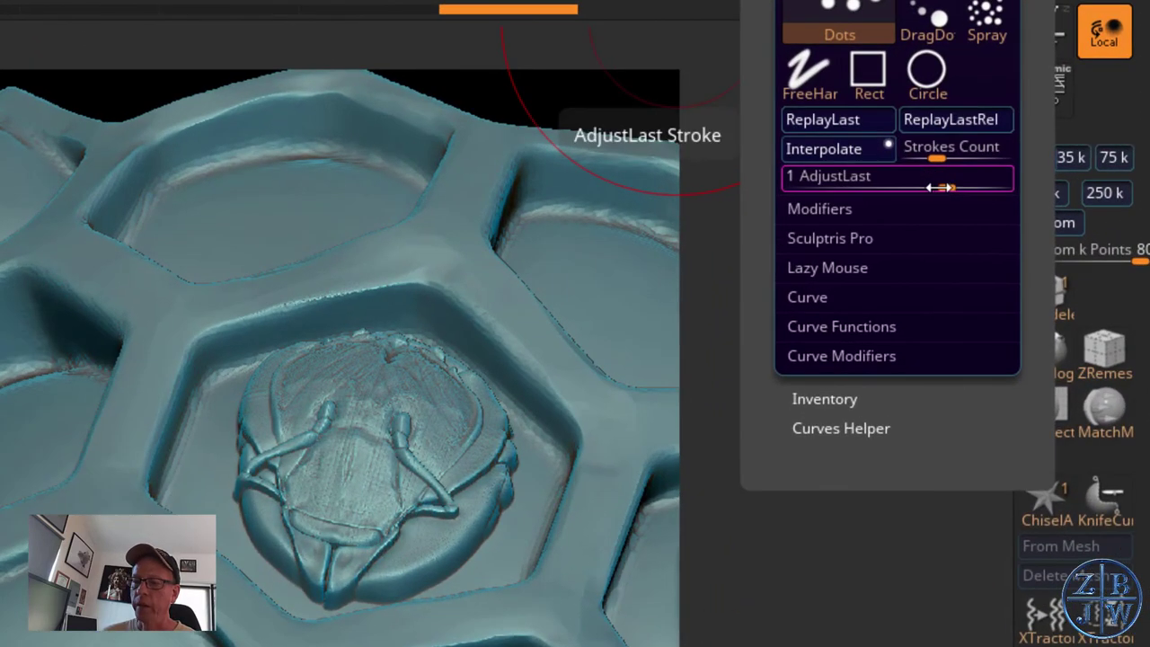
{"action": "mouse_move", "coordinate": [897, 187]}
{"action": "left_mouse_down"}
{"action": "mouse_move", "coordinate": [821, 195]}
{"action": "mouse_move", "coordinate": [870, 200]}
{"action": "mouse_move", "coordinate": [962, 179]}
{"action": "mouse_move", "coordinate": [817, 188]}
{"action": "mouse_move", "coordinate": [857, 189]}
{"action": "left_mouse_up"}
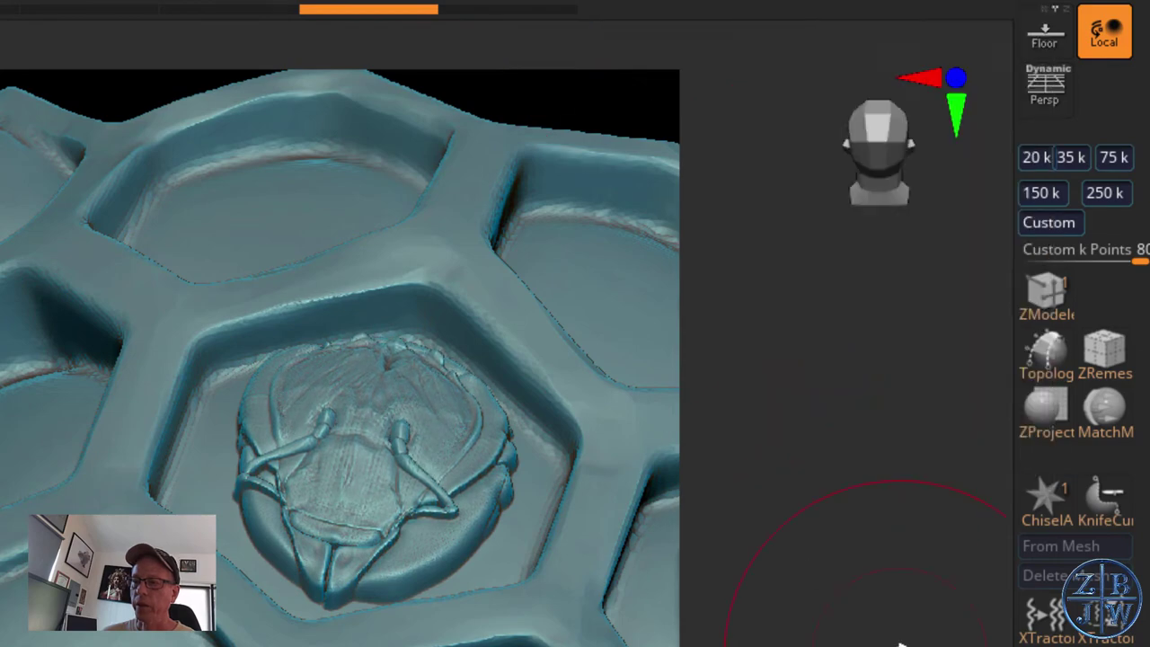
{"action": "left_click_drag", "start_coordinate": [885, 639], "coordinate": [820, 615], "text": "shift"}
{"action": "left_click_drag", "start_coordinate": [782, 434], "coordinate": [769, 470], "text": "alt"}
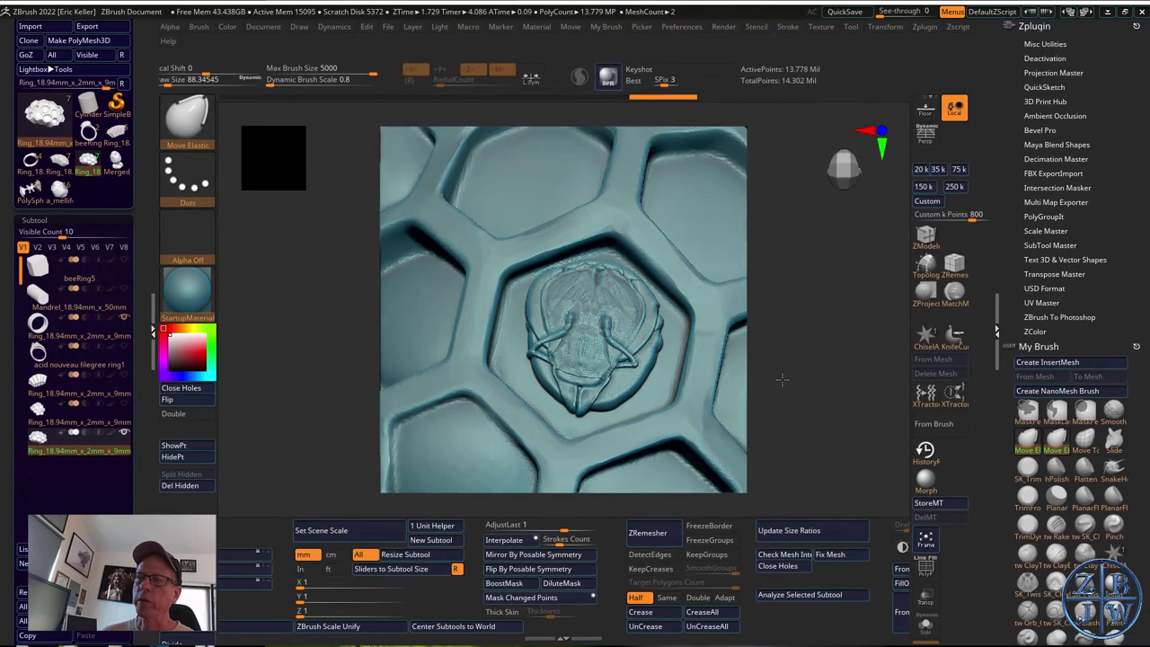
{"action": "left_click_drag", "start_coordinate": [788, 366], "coordinate": [790, 373]}
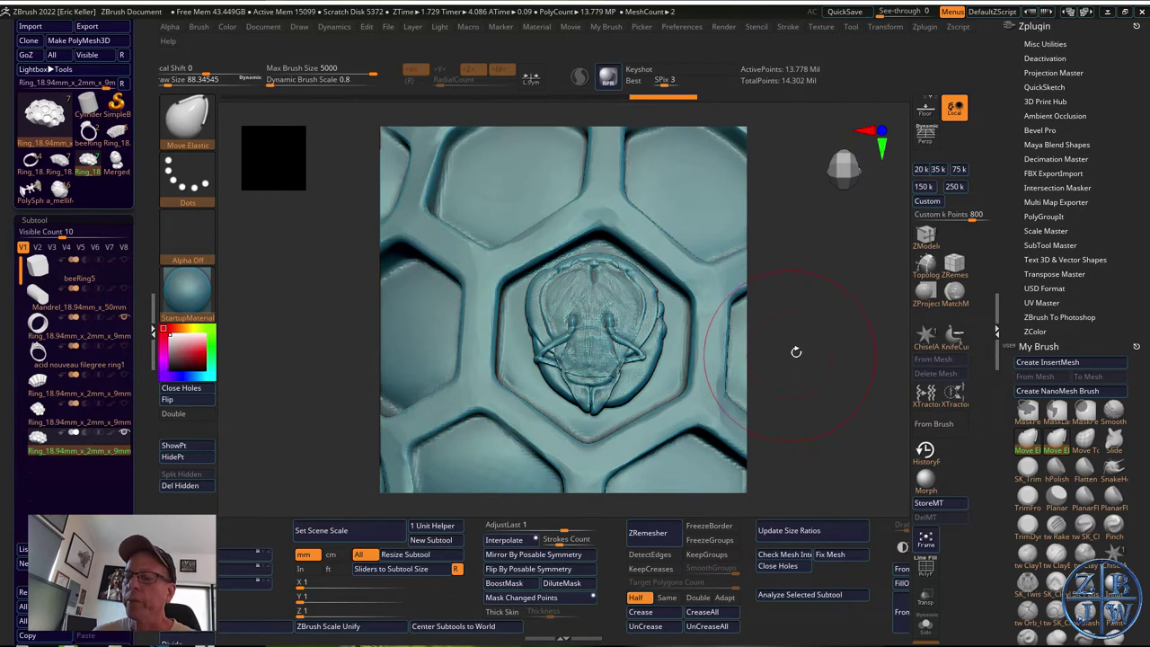
{"action": "mouse_move", "coordinate": [818, 351]}
{"action": "left_mouse_down"}
{"action": "mouse_move", "coordinate": [785, 329]}
{"action": "mouse_move", "coordinate": [799, 336]}
{"action": "mouse_move", "coordinate": [703, 338]}
{"action": "left_mouse_up"}
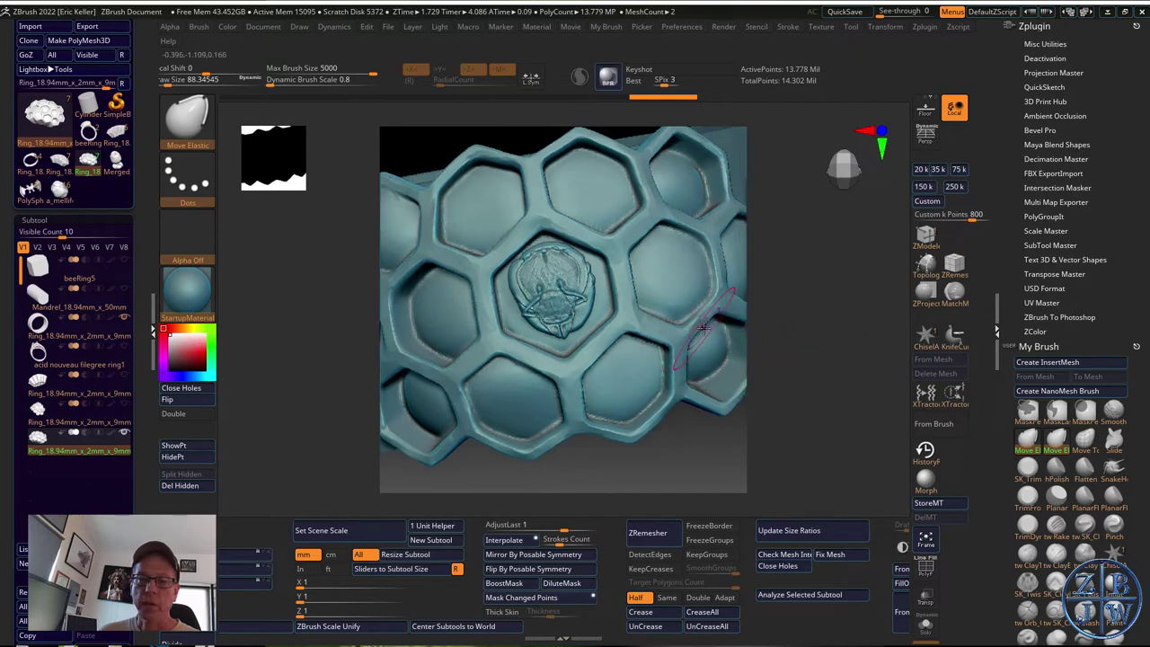
- Return to the Standard brush and stamp a second bee head into the cell below and left of the central one
{"action": "left_click", "coordinate": [198, 130]}
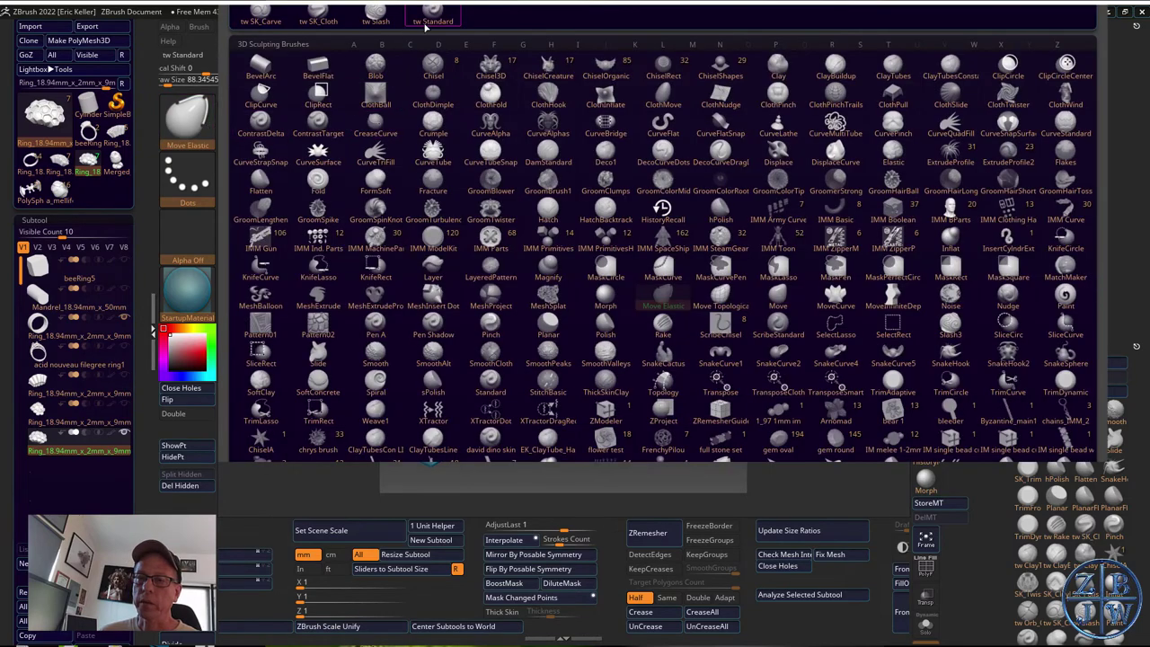
{"action": "key", "text": "s"}
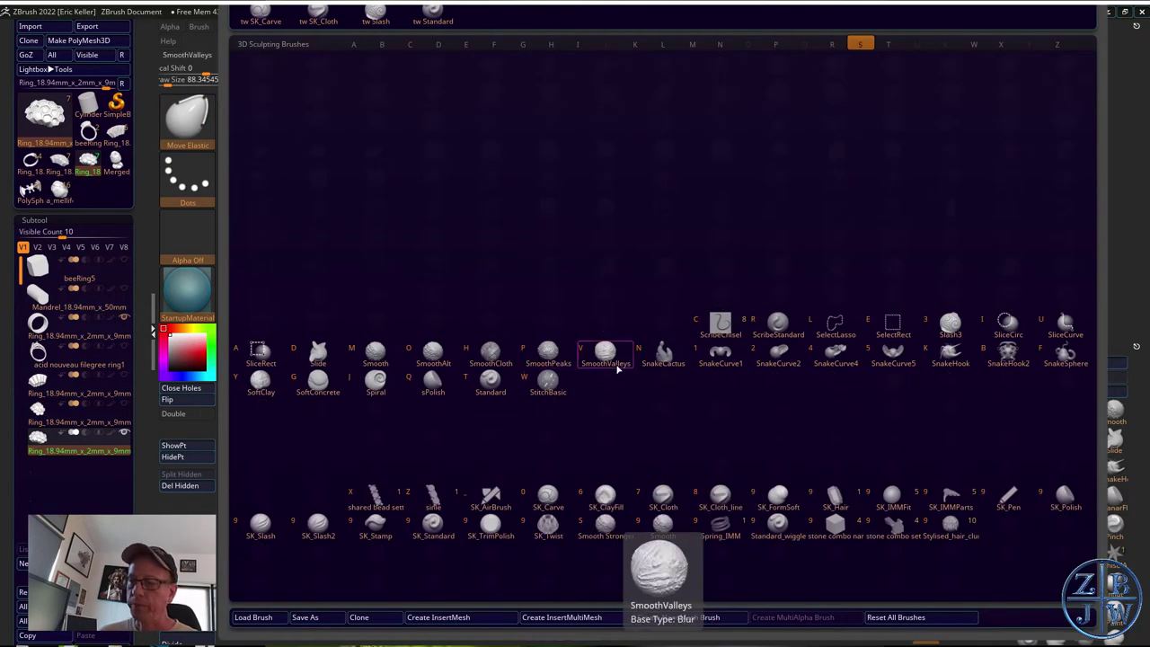
{"action": "key", "text": "t"}
{"action": "mouse_move", "coordinate": [521, 411]}
{"action": "left_mouse_down"}
{"action": "mouse_move", "coordinate": [551, 360]}
{"action": "mouse_move", "coordinate": [508, 331]}
{"action": "mouse_move", "coordinate": [494, 336]}
{"action": "left_mouse_up"}
{"action": "left_click_drag", "start_coordinate": [825, 361], "coordinate": [828, 311]}
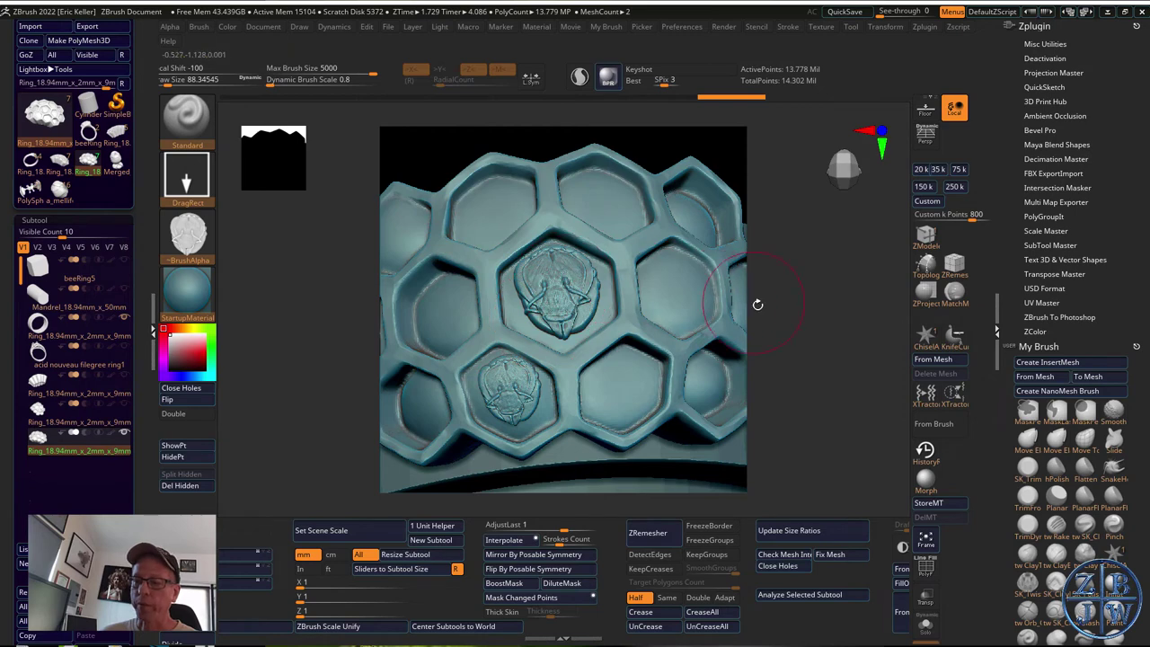
{"action": "left_click_drag", "start_coordinate": [757, 304], "coordinate": [823, 370]}
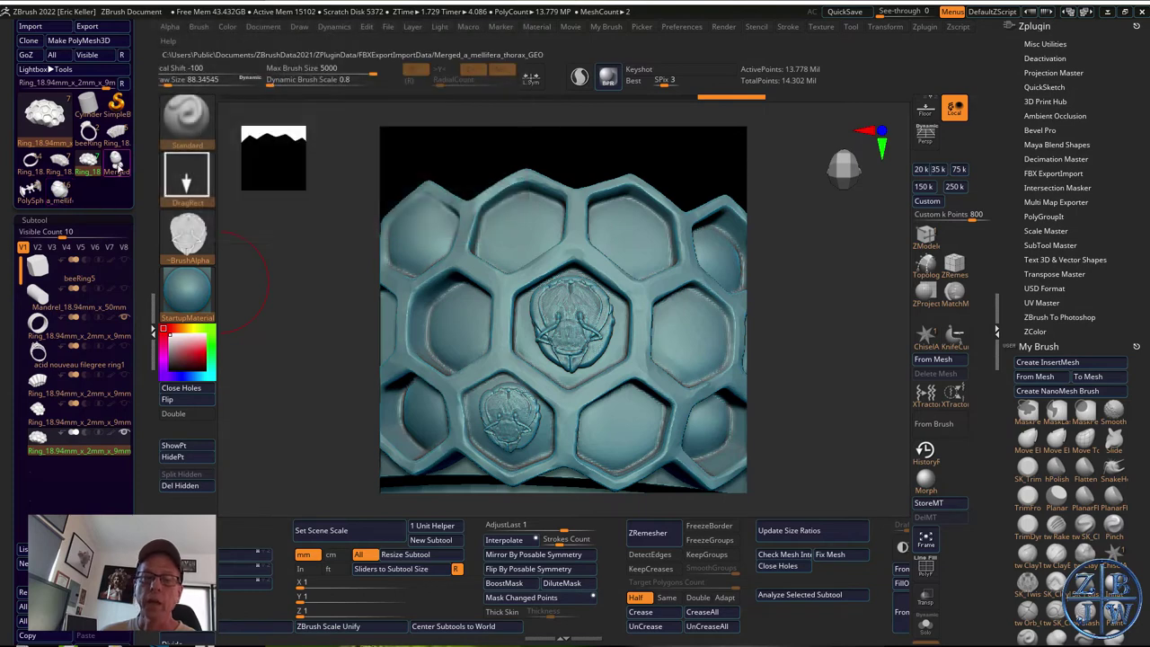
- Switch to the multi-part bee model, frame its face at a new angle and generate another BasRelief alpha
{"action": "left_click", "coordinate": [59, 191]}
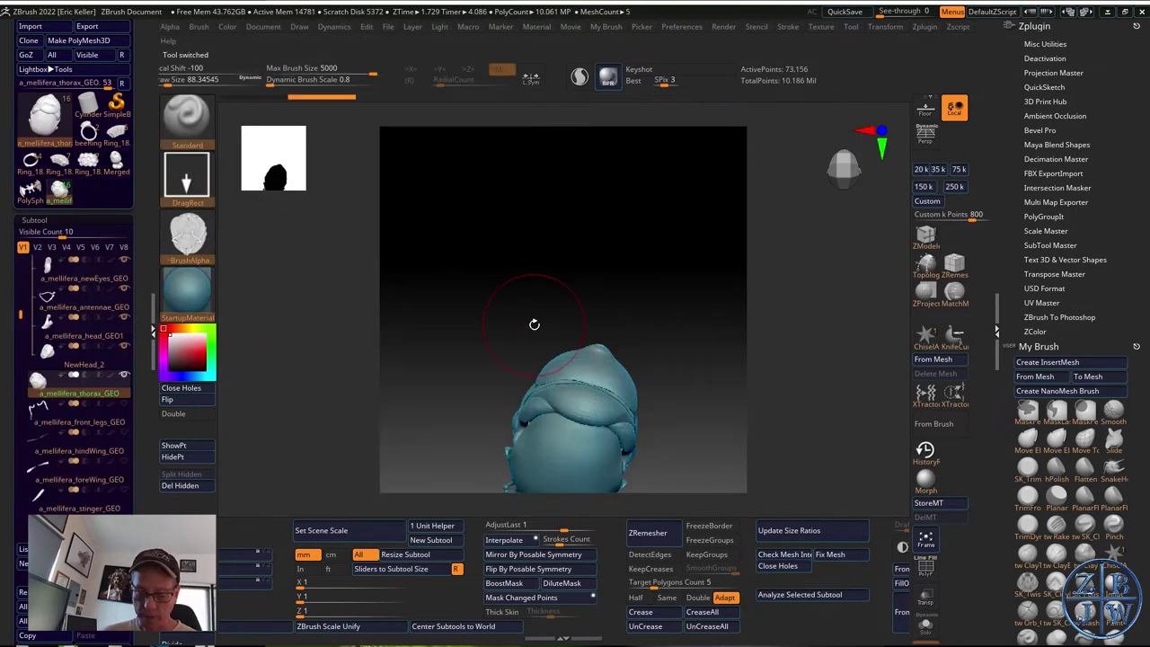
{"action": "left_click_drag", "start_coordinate": [634, 333], "coordinate": [717, 384]}
{"action": "left_click_drag", "start_coordinate": [744, 285], "coordinate": [750, 282]}
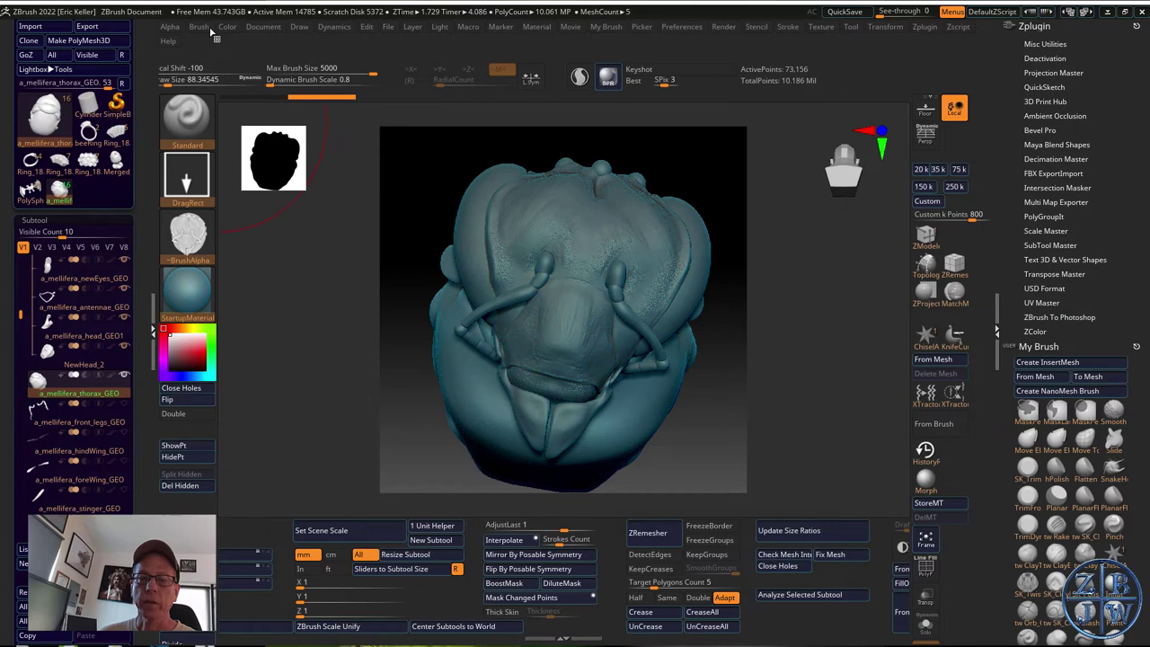
{"action": "left_click", "coordinate": [171, 27]}
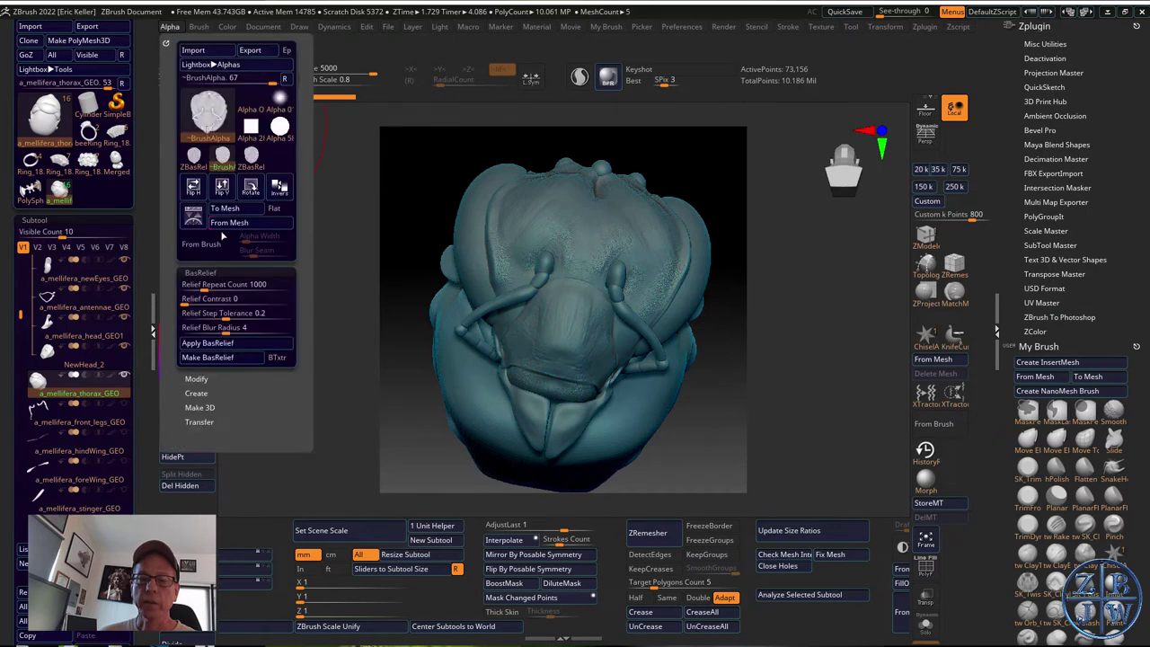
{"action": "left_click", "coordinate": [215, 358]}
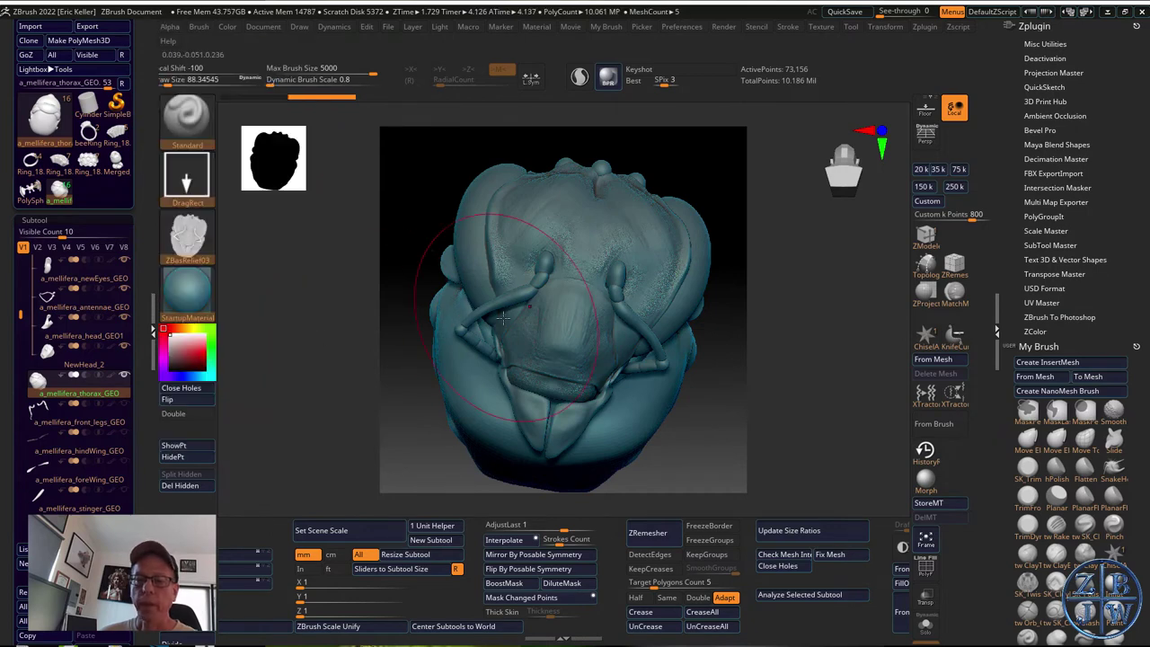
- Compare the previews of the new BasRelief alpha and the earlier bee head alphas
{"action": "left_click", "coordinate": [195, 237]}
{"action": "mouse_move", "coordinate": [557, 257]}
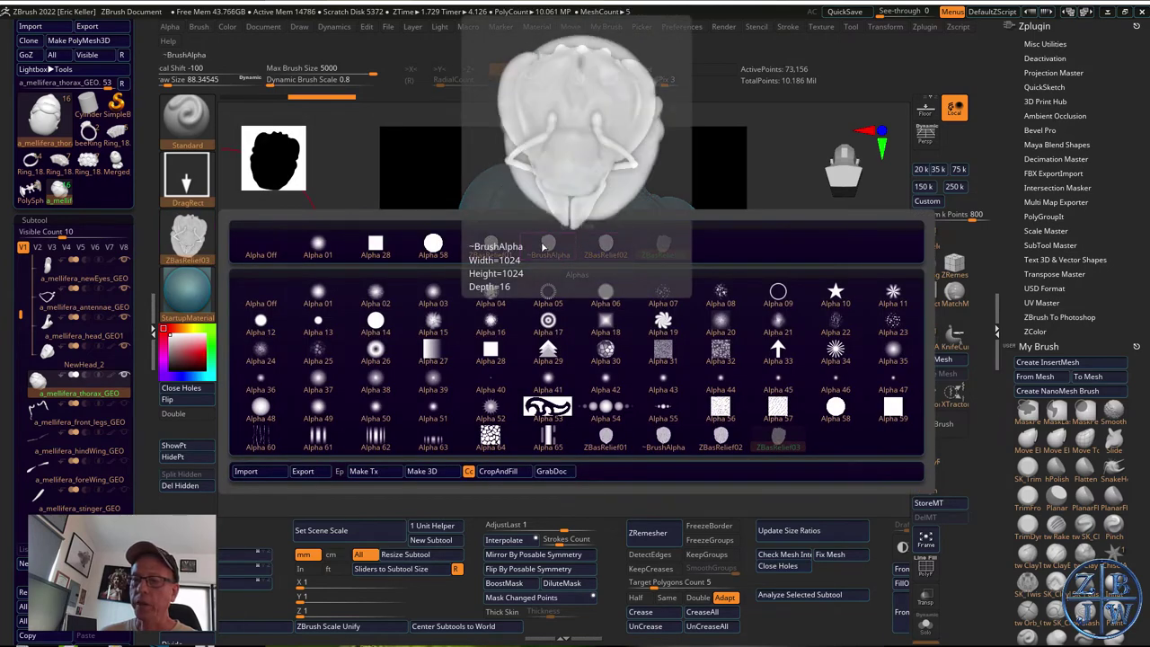
{"action": "mouse_move", "coordinate": [650, 255]}
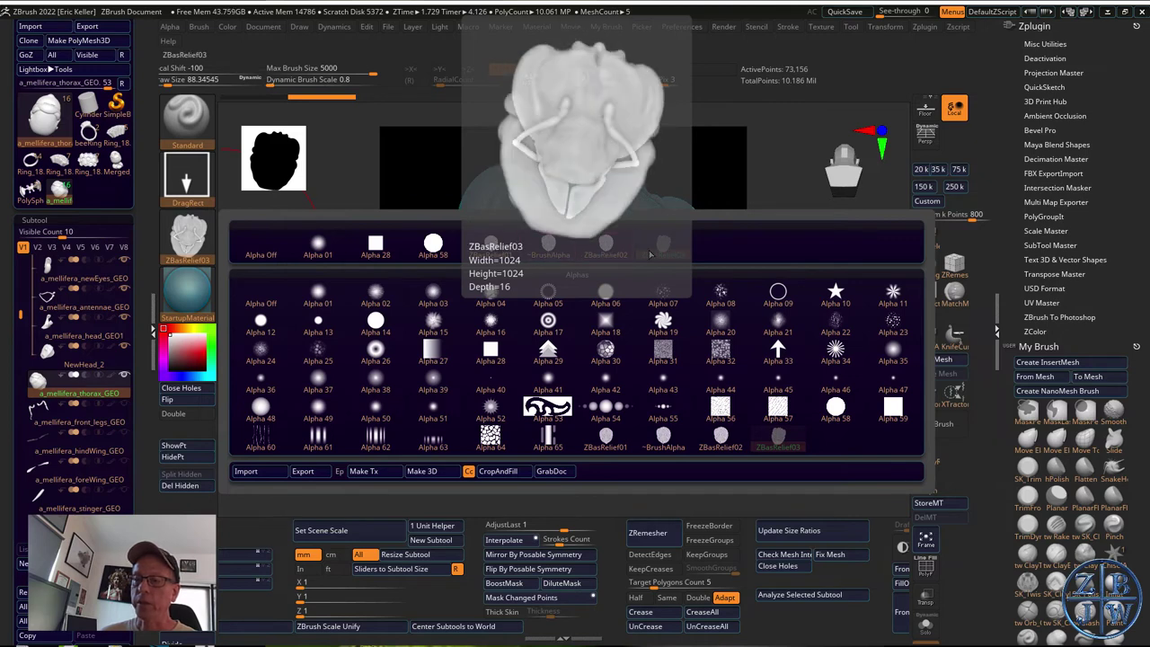
- Switch back to the honeycomb ring model and stamp the ZBasRelief03 bee face into the cell above and left of the central one
{"action": "mouse_move", "coordinate": [590, 250]}
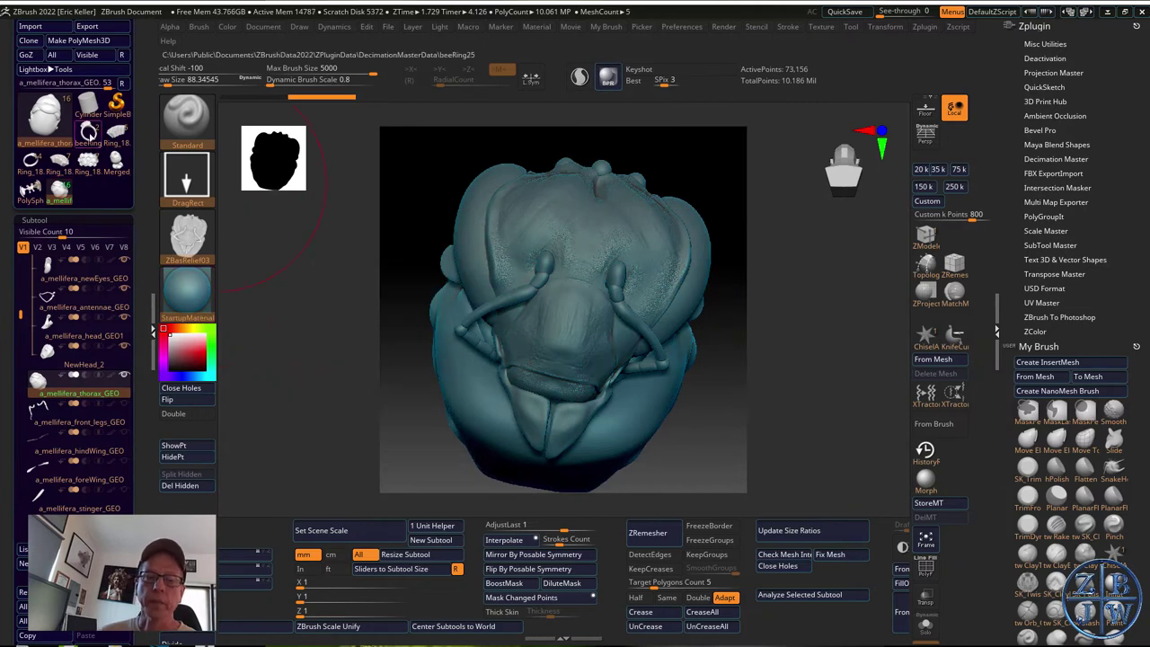
{"action": "left_click", "coordinate": [88, 131]}
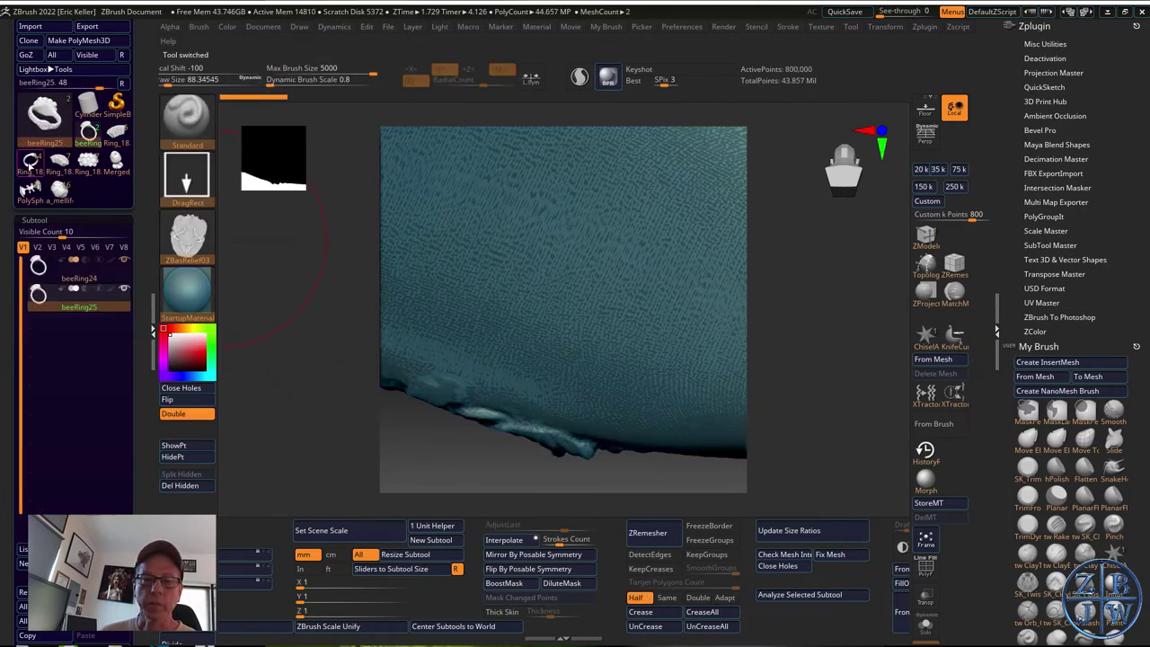
{"action": "left_click_drag", "start_coordinate": [801, 363], "coordinate": [765, 385]}
{"action": "mouse_move", "coordinate": [487, 349]}
{"action": "left_mouse_down"}
{"action": "mouse_move", "coordinate": [507, 390]}
{"action": "mouse_move", "coordinate": [568, 343]}
{"action": "mouse_move", "coordinate": [500, 265]}
{"action": "left_mouse_up"}
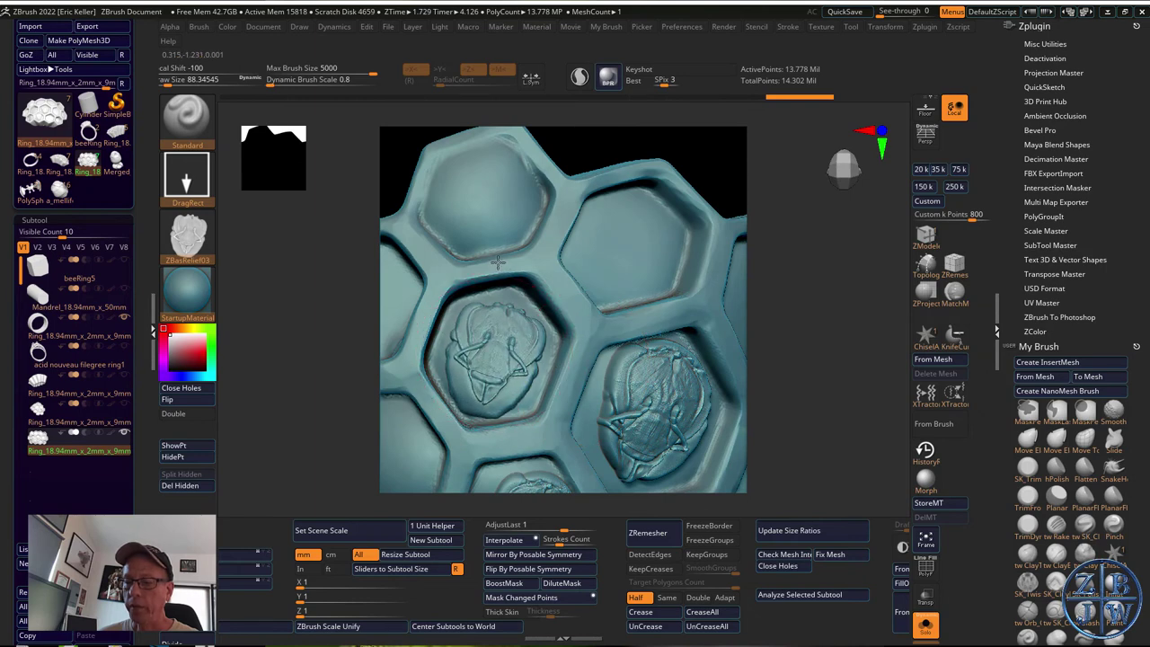
{"action": "left_click_drag", "start_coordinate": [753, 315], "coordinate": [841, 343]}
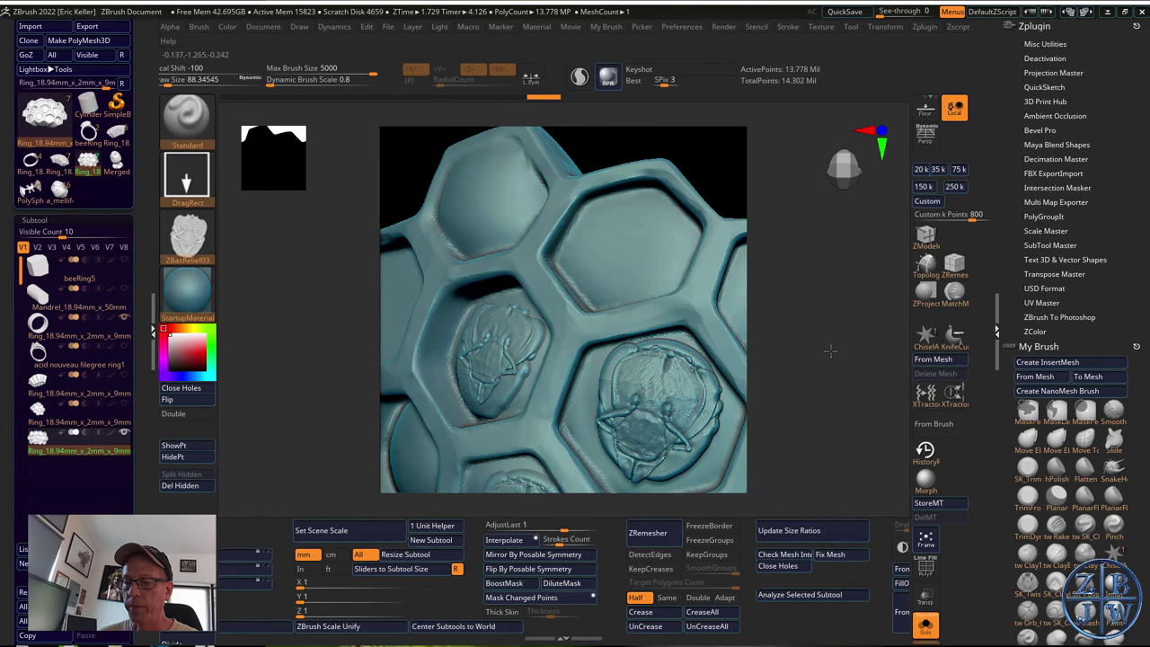
{"action": "mouse_move", "coordinate": [831, 350]}
{"action": "left_mouse_down"}
{"action": "mouse_move", "coordinate": [845, 390]}
{"action": "mouse_move", "coordinate": [844, 347]}
{"action": "left_mouse_up"}
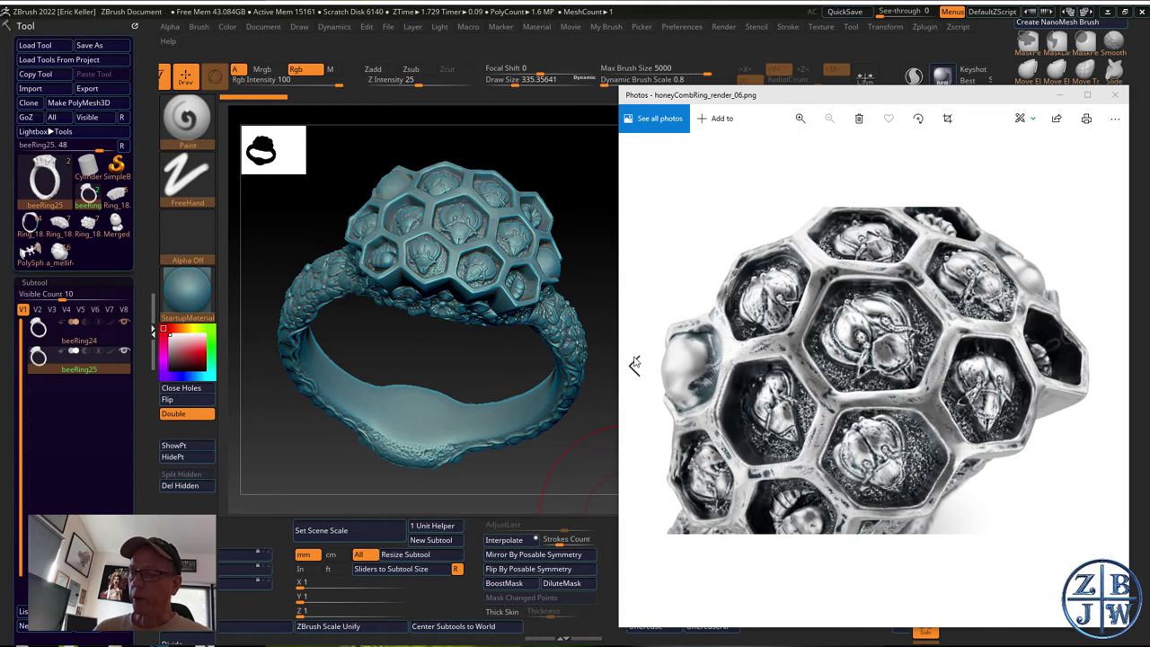
- Switch to the Photos app and browse the honeyCombRing renders to examine the finished ring from several angles
{"action": "left_click", "coordinate": [635, 365]}
{"action": "left_click", "coordinate": [634, 366]}
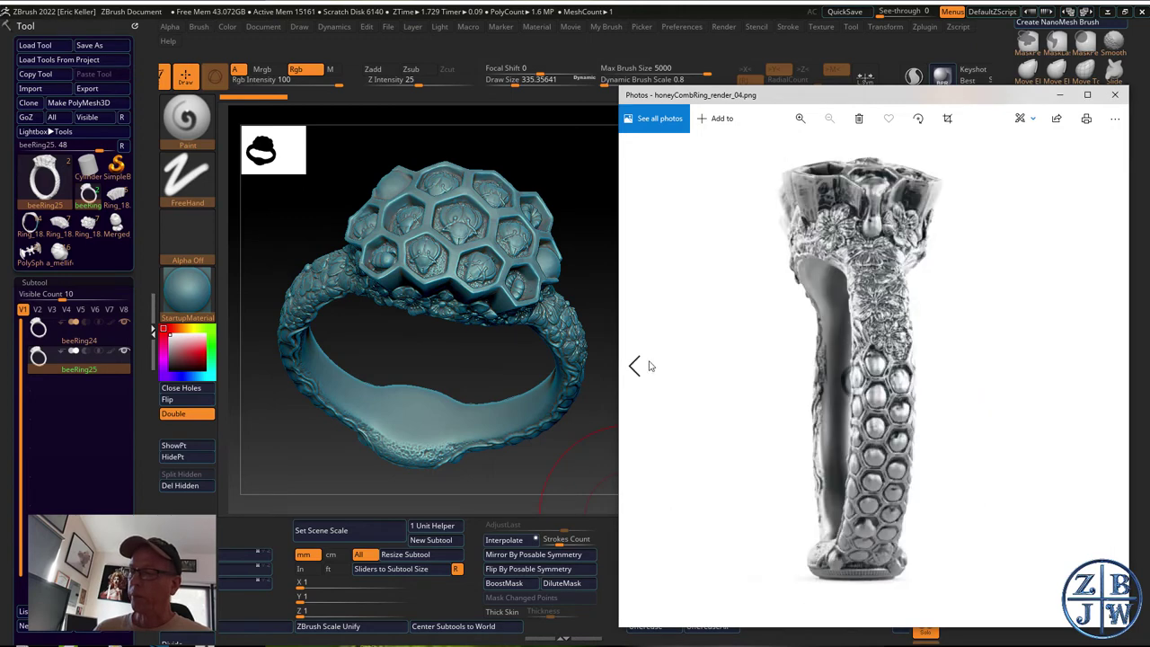
{"action": "left_click", "coordinate": [646, 380]}
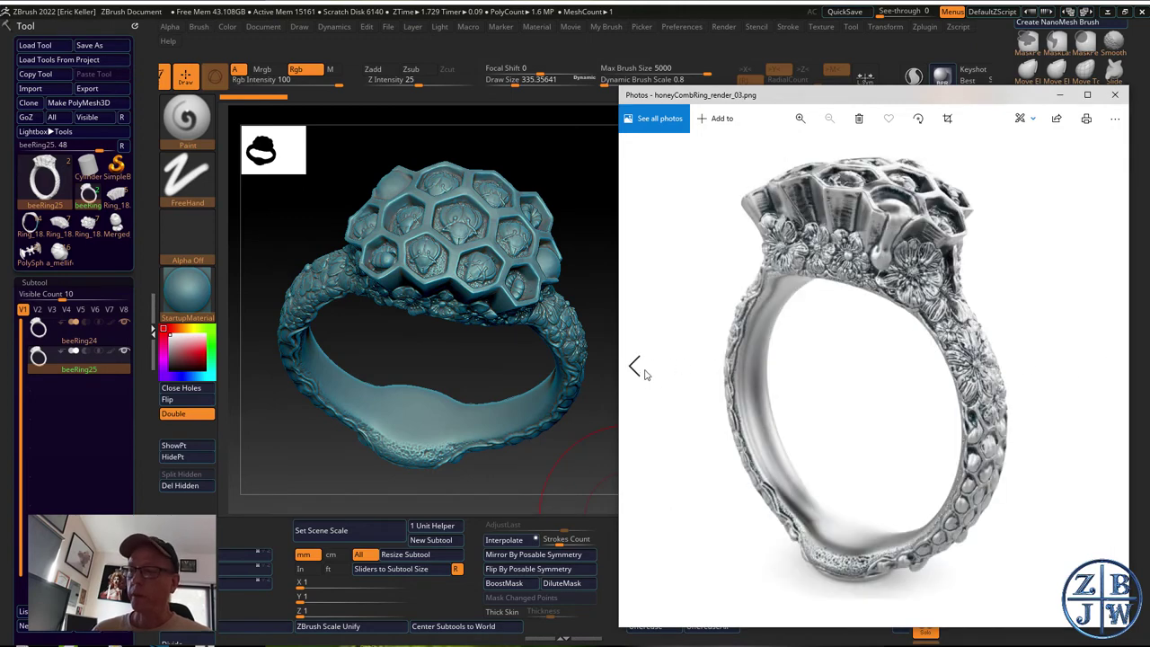
{"action": "left_click", "coordinate": [645, 373]}
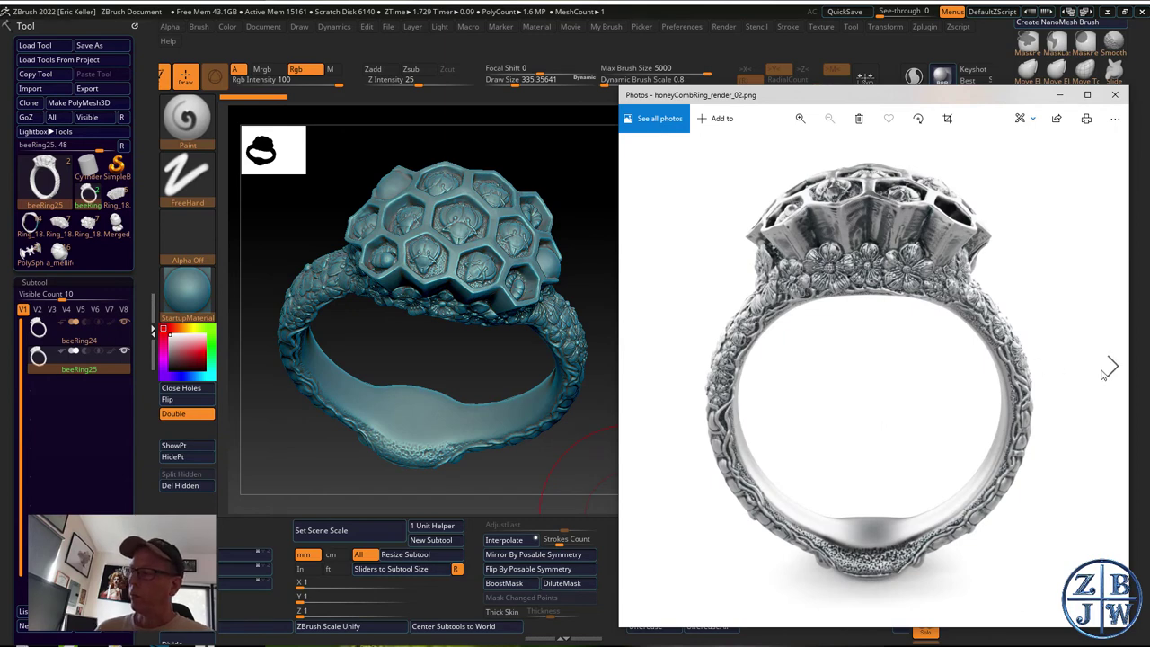
{"action": "left_click", "coordinate": [1103, 370]}
{"action": "left_click", "coordinate": [1109, 377]}
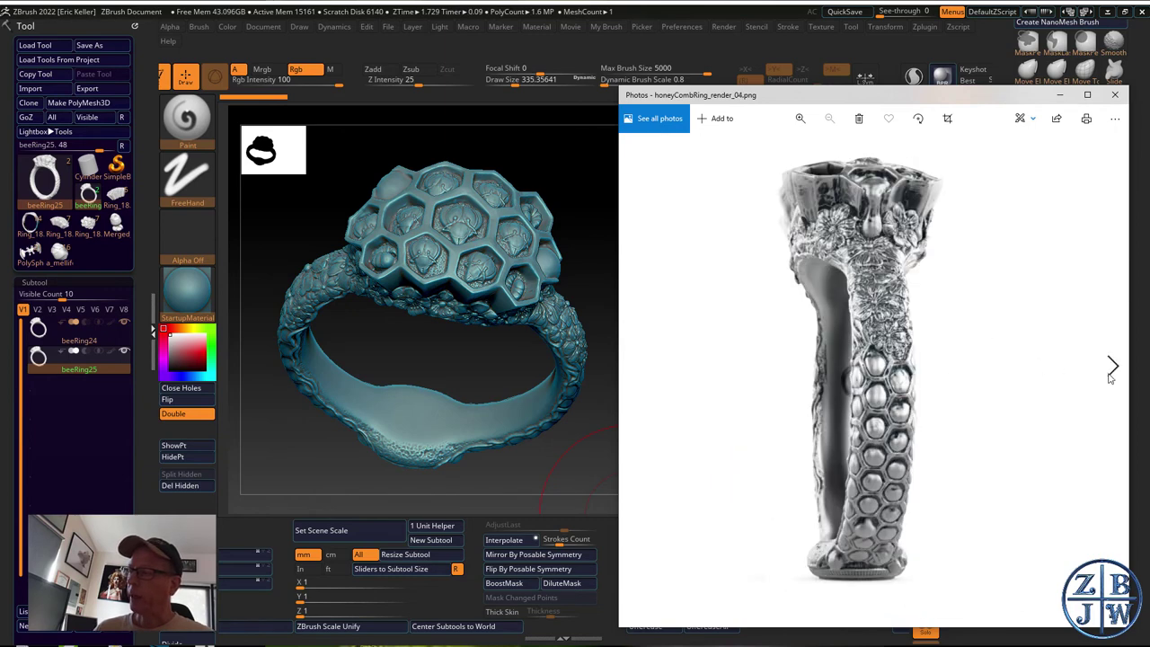
{"action": "left_click", "coordinate": [1109, 377]}
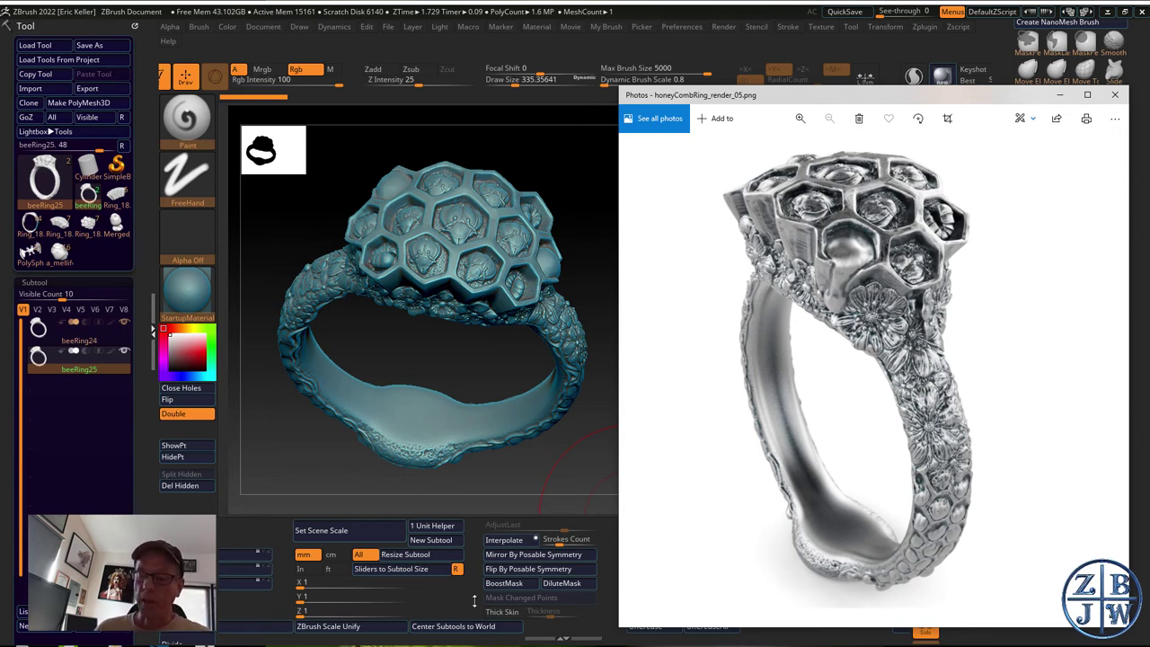
- Switch to the browser, enlarge and reposition its window, and look over the ZBrush Jewelry Workshop home page
{"action": "left_click_drag", "start_coordinate": [539, 642], "coordinate": [493, 103]}
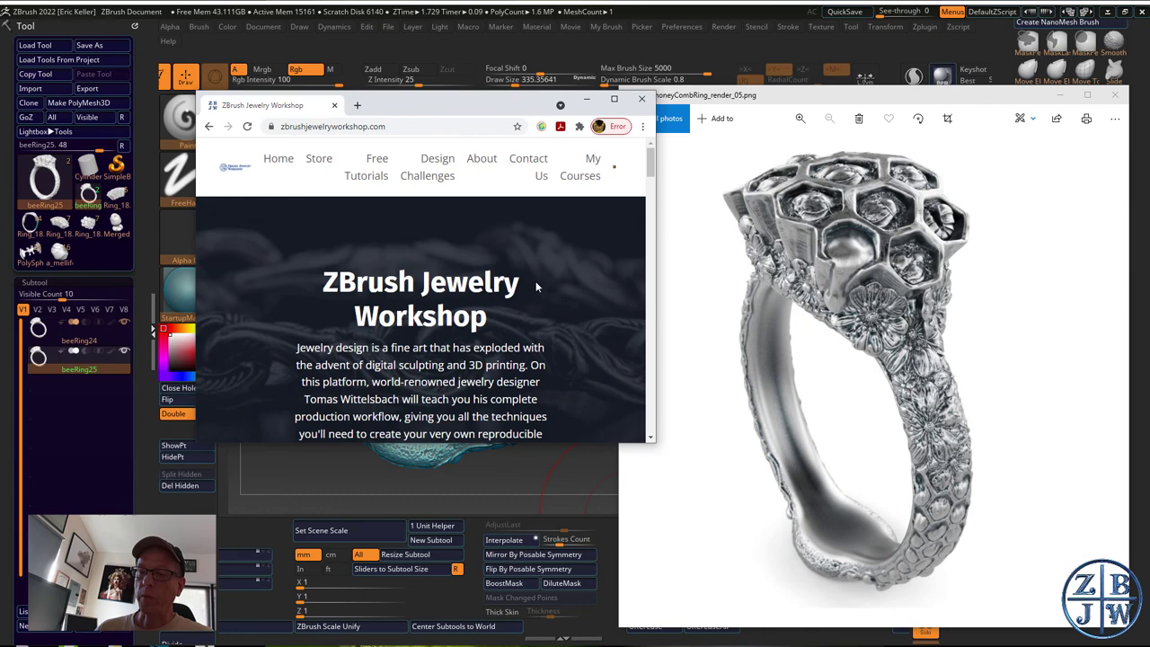
{"action": "left_click_drag", "start_coordinate": [656, 444], "coordinate": [1056, 595]}
{"action": "left_click_drag", "start_coordinate": [699, 108], "coordinate": [589, 47]}
{"action": "scroll", "coordinate": [935, 166], "scroll_direction": "down", "scroll_amount": 4}
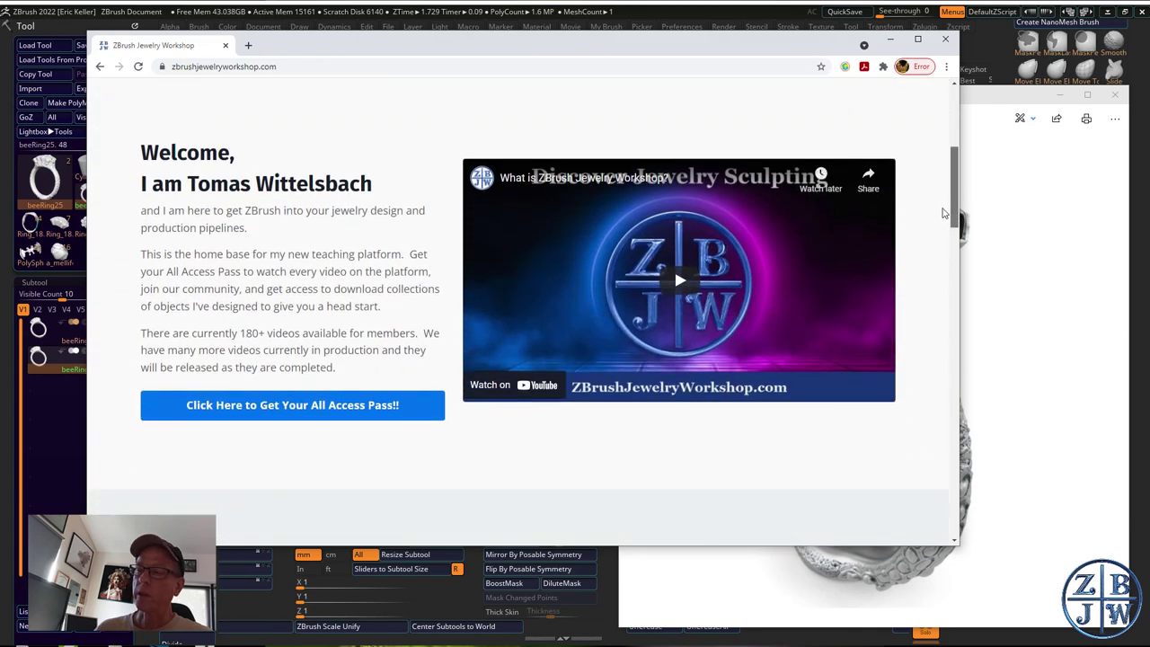
{"action": "left_click_drag", "start_coordinate": [944, 213], "coordinate": [953, 149]}
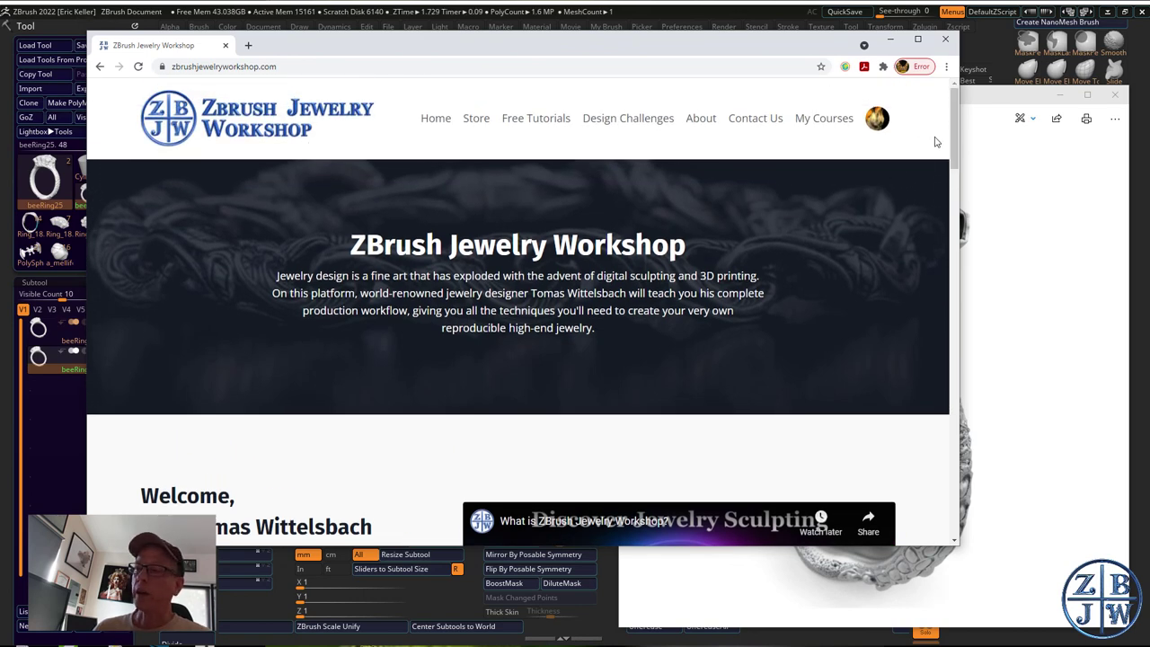
{"action": "left_click_drag", "start_coordinate": [954, 140], "coordinate": [956, 231]}
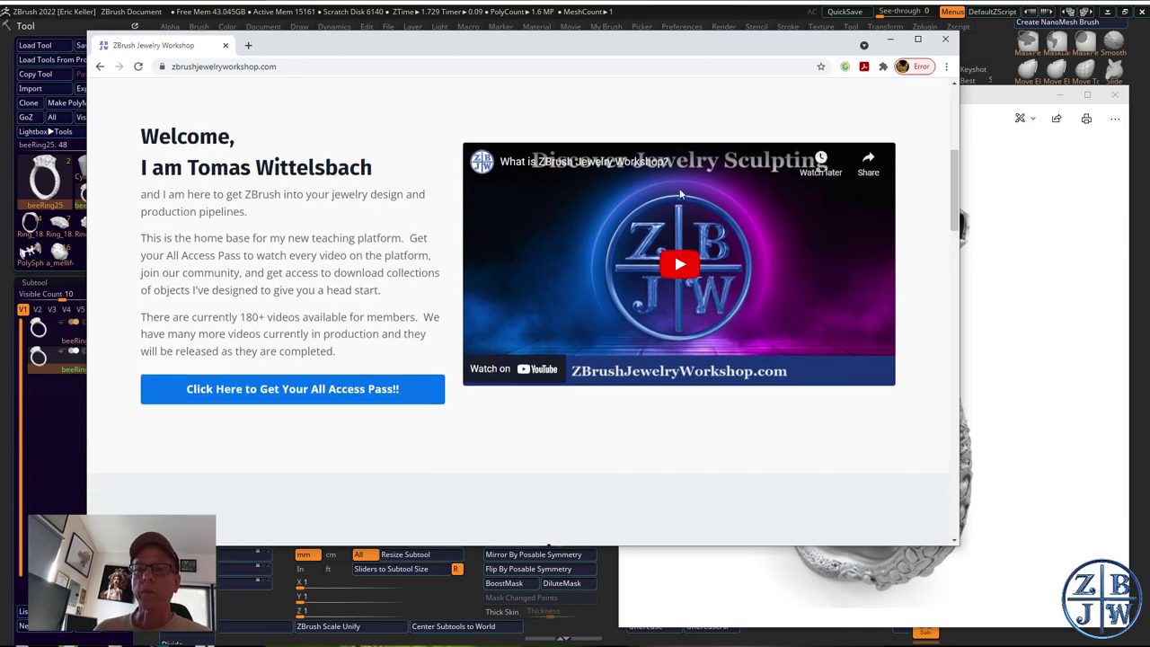